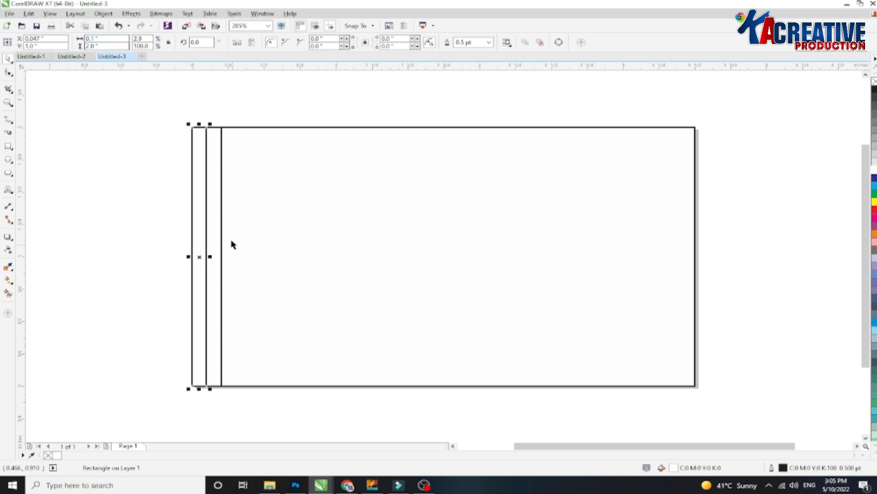
Try widening the second vertical strip and aligning the strips along the card's left edge.
drag(211, 257, 220, 257)
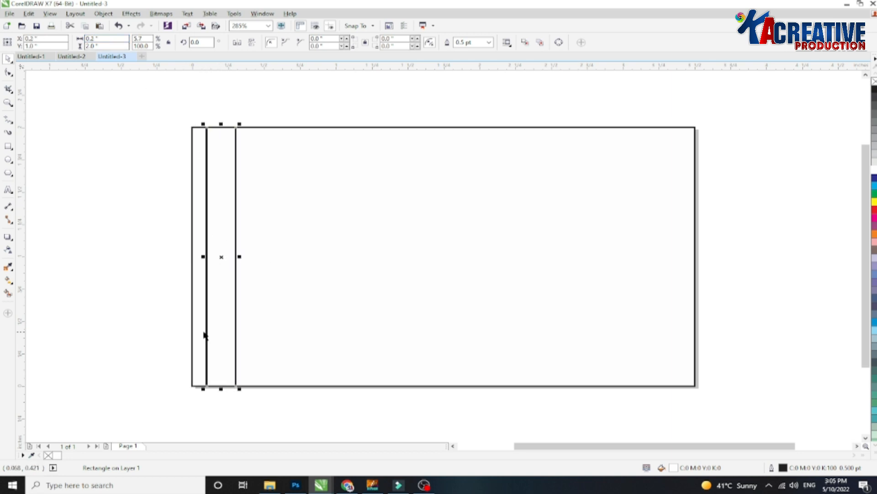
drag(263, 99, 115, 393)
click(163, 127)
click(193, 129)
shift+click(249, 127)
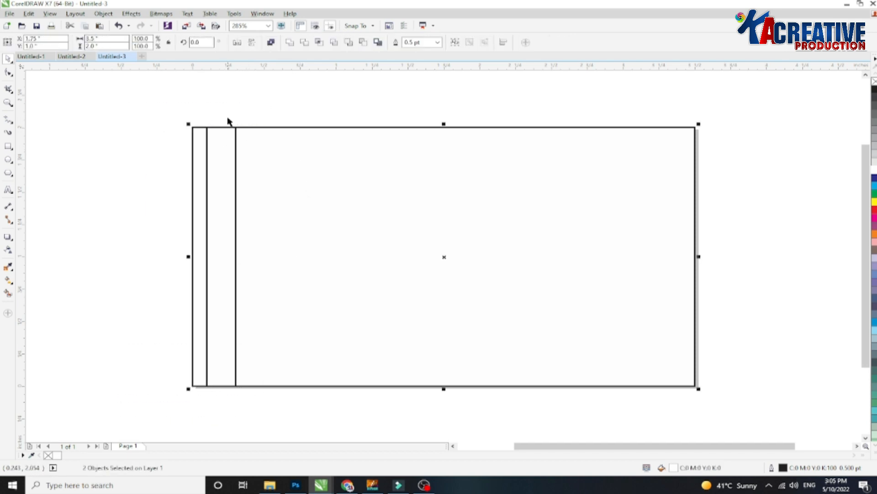
click(221, 162)
shift+click(197, 240)
key(r)
key(Right)
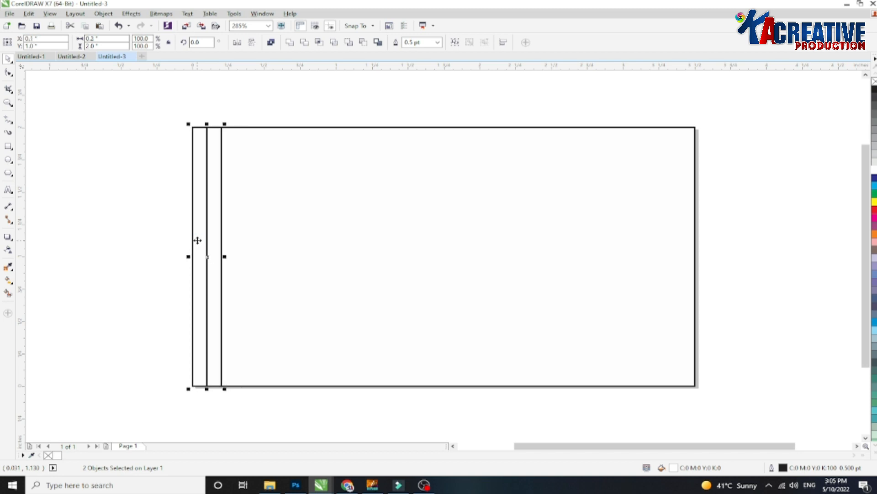
Widen the second vertical strip to about 0.2 inch next to the first strip.
click(212, 207)
click(209, 255)
drag(210, 254, 220, 259)
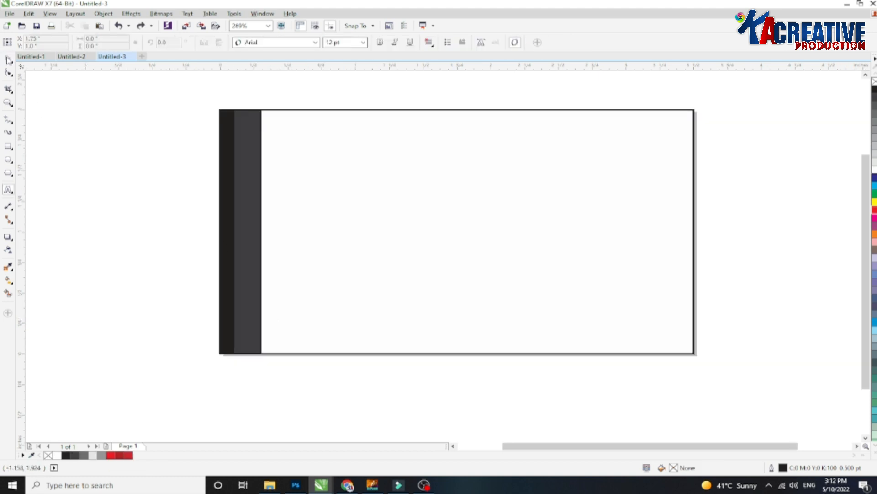
Draw a small rectangle about 0.1 by 0.29 inch on the dark left strip and fill it red.
click(8, 58)
click(224, 135)
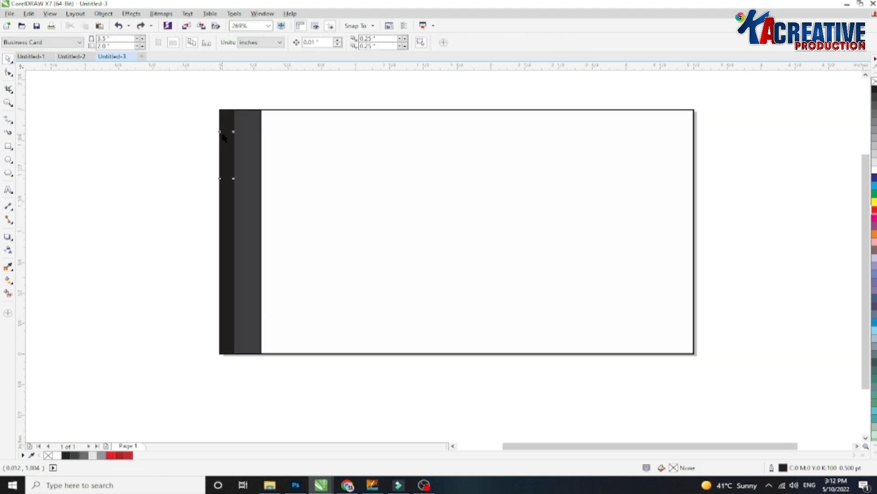
scroll(223, 131, up, 1)
drag(226, 144, 229, 146)
drag(230, 90, 221, 276)
key(ctrl+z)
drag(229, 91, 227, 284)
drag(229, 319, 230, 175)
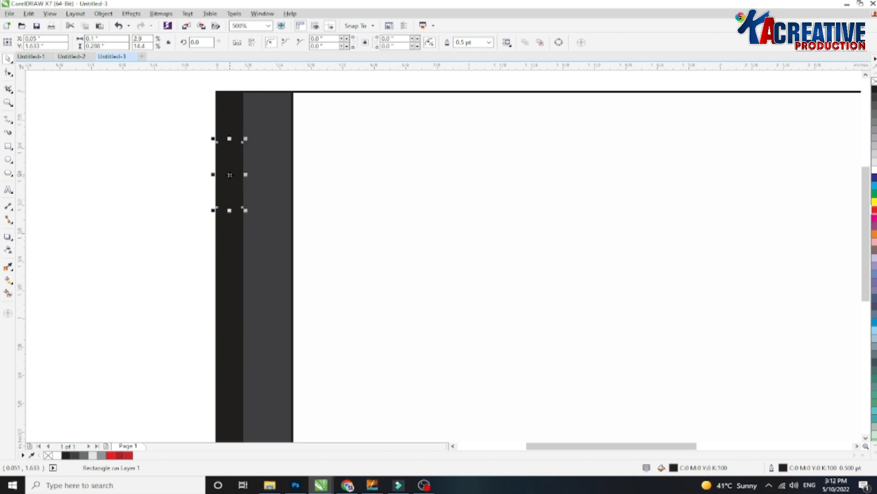
click(874, 210)
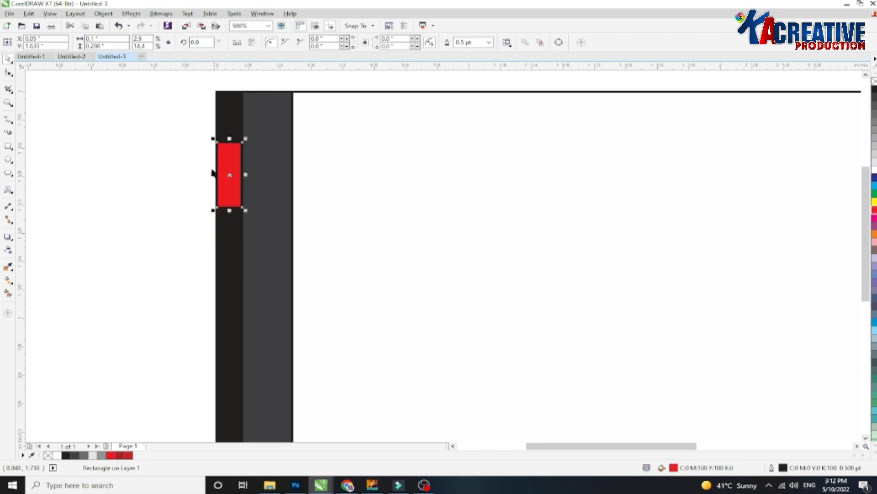
Create a mirrored copy of the red rectangle to its right and set its width to 0.25 inch.
drag(215, 180, 305, 169)
scroll(231, 131, up, 2)
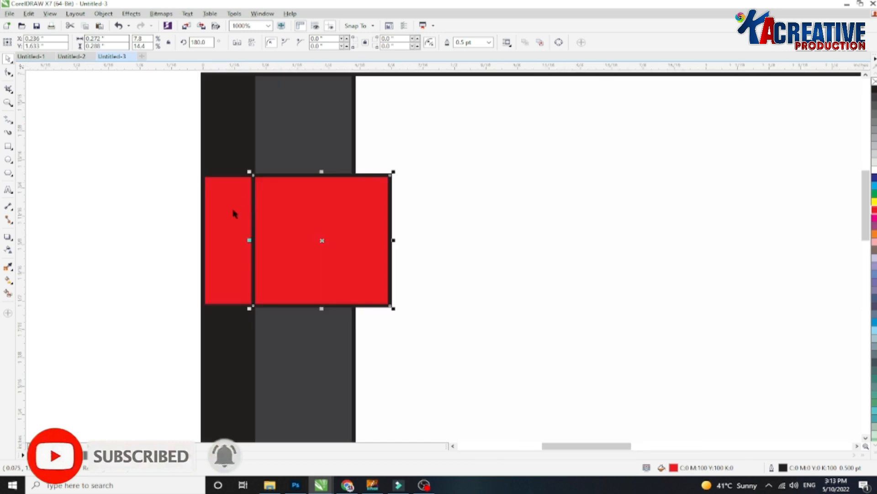
drag(114, 41, 85, 40)
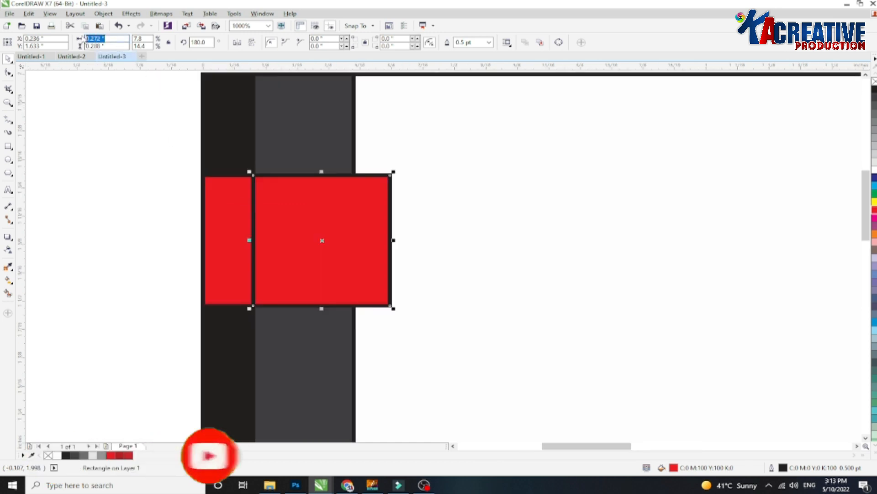
text(0.25)
key(Return)
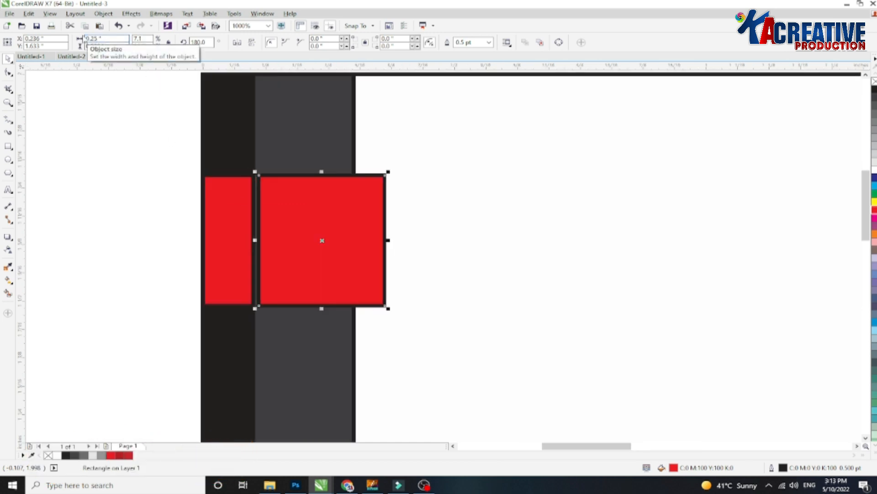
Mirror another narrow copy, about 0.06 inch wide, onto the right end of the red panel.
drag(255, 240, 354, 239)
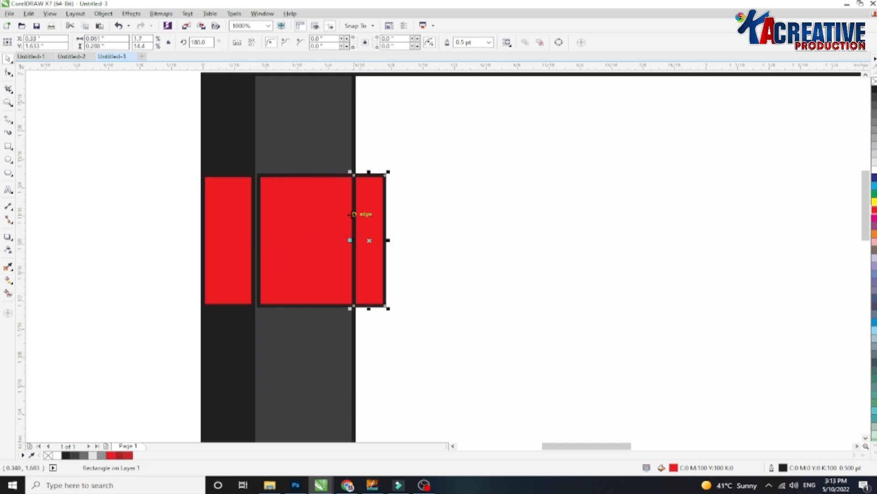
Darken the left red rectangle's fill to C10 M100 Y100 K10.
click(241, 201)
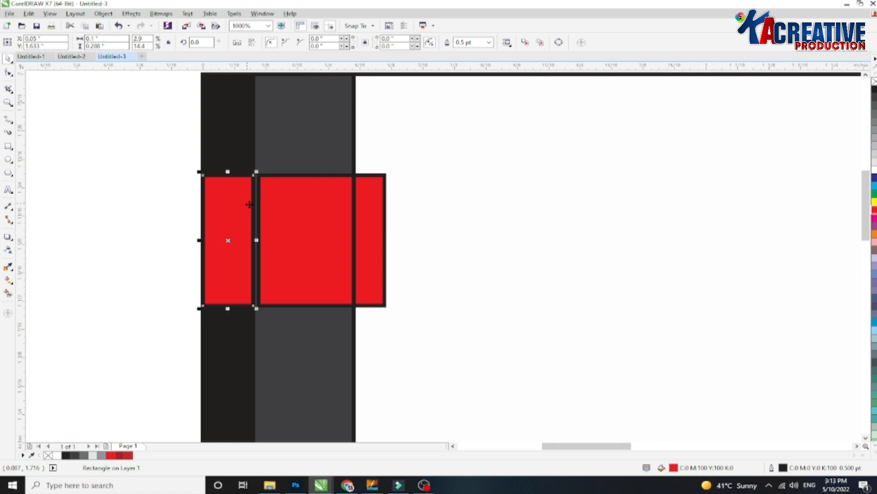
key(shift+F11)
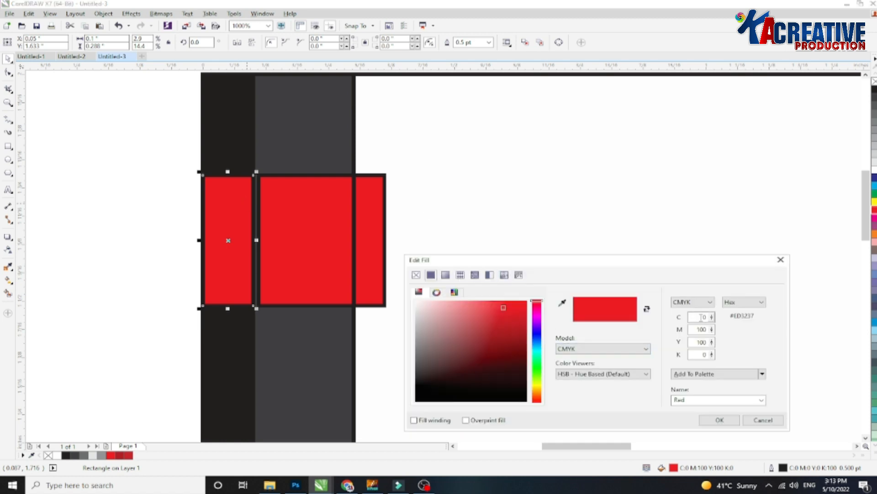
text(10)
click(712, 352)
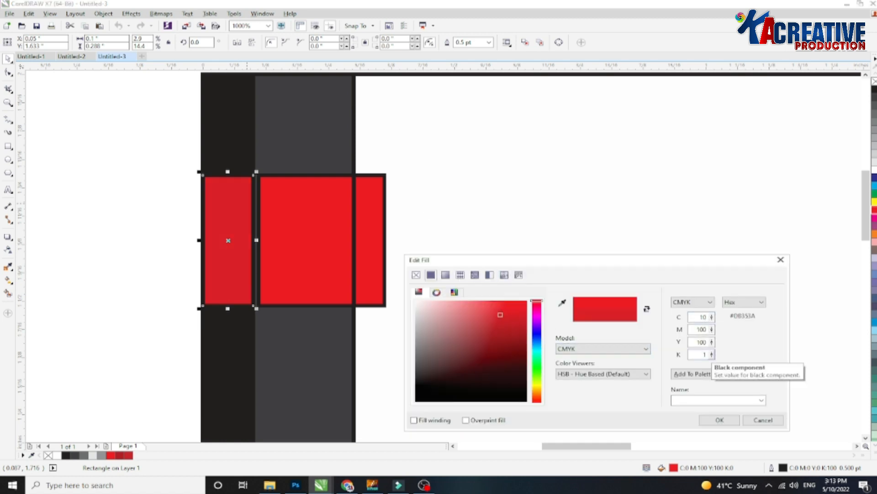
click(698, 344)
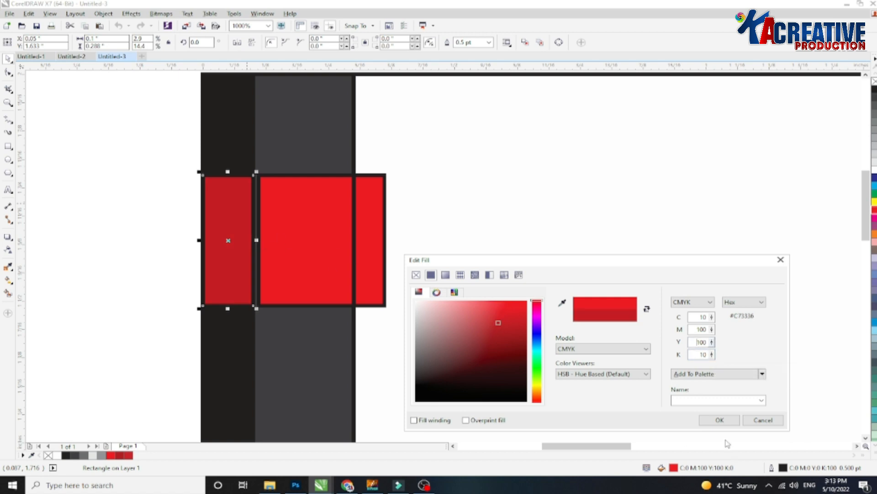
click(727, 418)
Align the middle red panel's left edge flush against the left red rectangle.
click(279, 236)
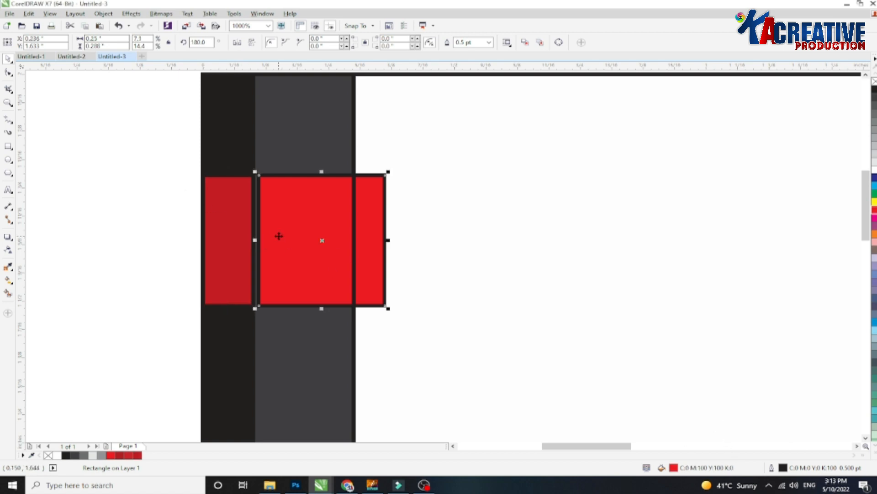
shift+click(257, 155)
key(l)
Darken the narrow right red piece's fill to C20 M100 Y100 K20.
click(365, 192)
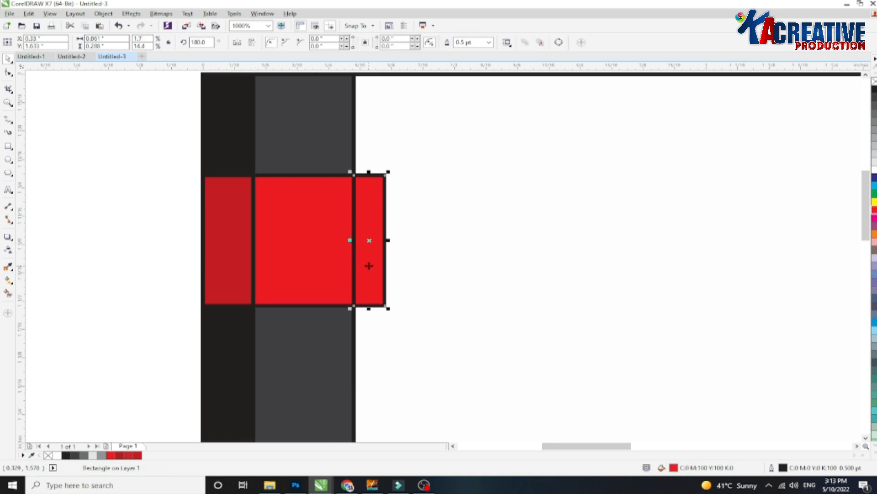
key(shift+F11)
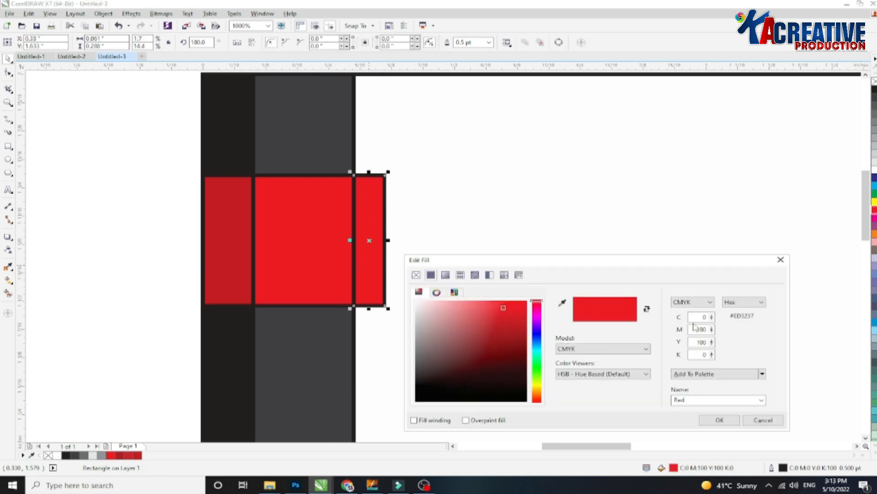
drag(700, 356, 711, 359)
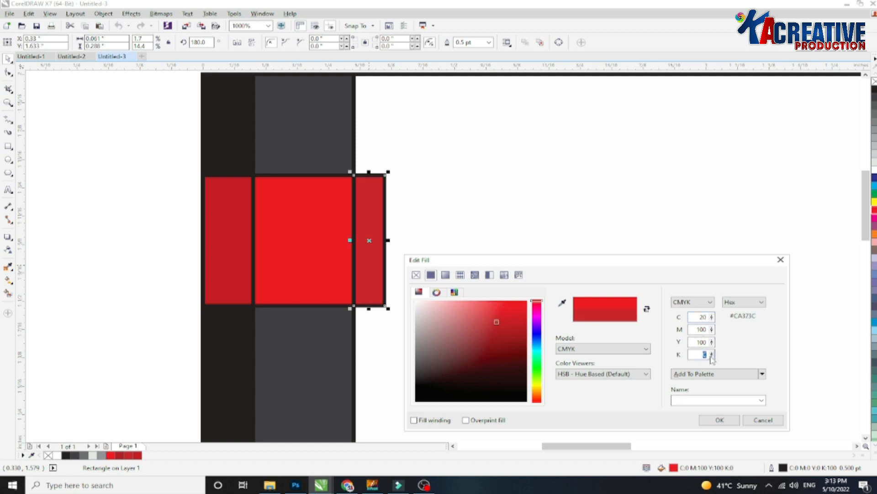
text(20)
click(696, 328)
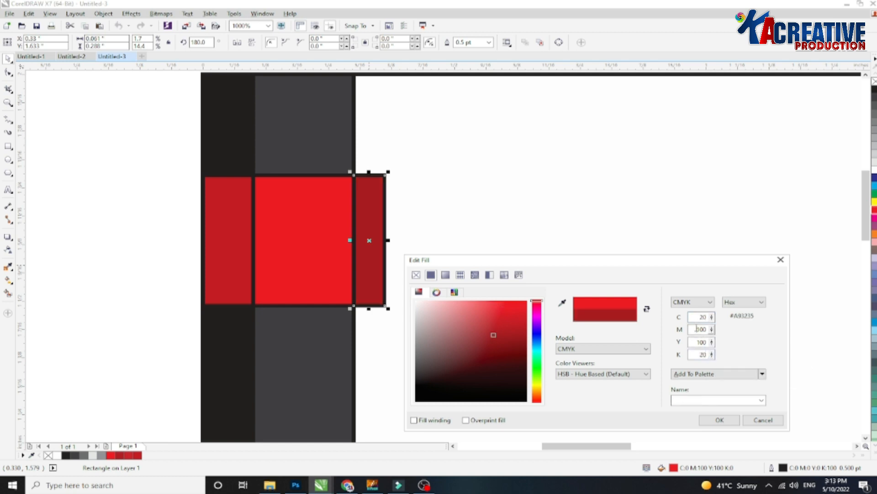
click(720, 419)
Skew the middle red panel so its right edge slopes downward.
click(277, 231)
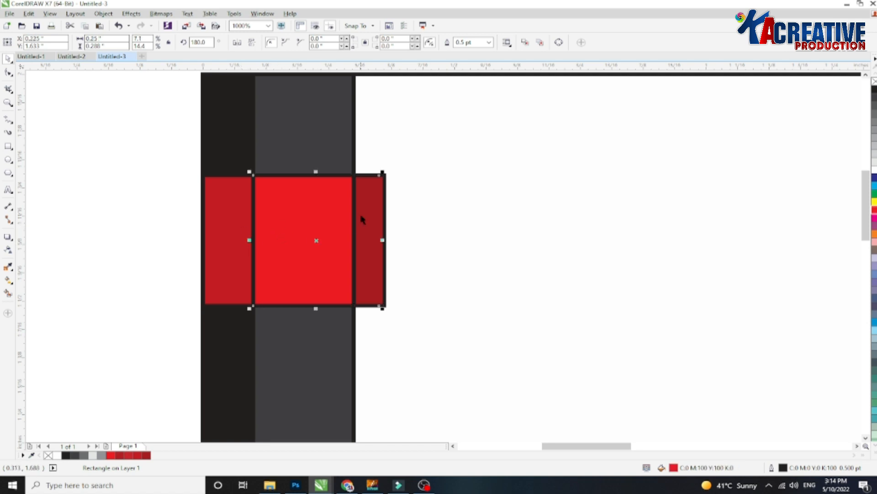
scroll(386, 206, up, 1)
scroll(388, 255, down, 1)
click(333, 264)
drag(386, 268, 389, 295)
key(ctrl+z)
Move the narrow right piece up to meet the skewed panel's top corner.
click(378, 224)
scroll(378, 225, up, 1)
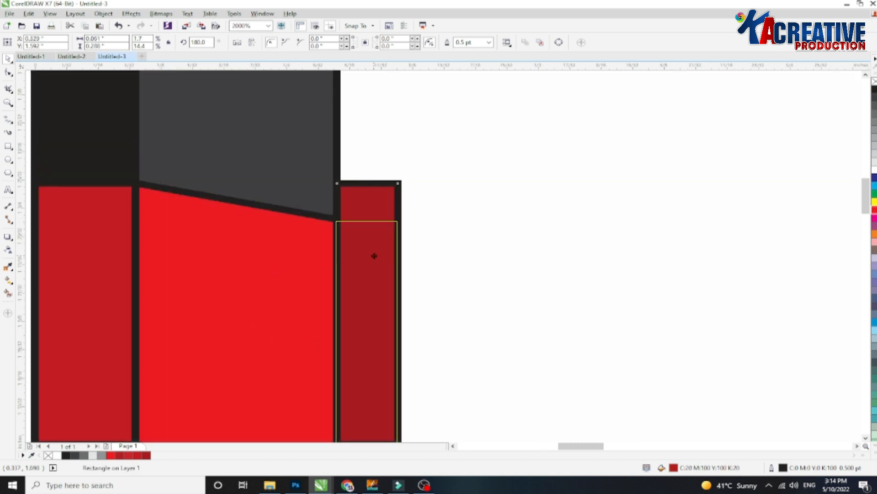
scroll(378, 228, up, 1)
scroll(378, 235, down, 1)
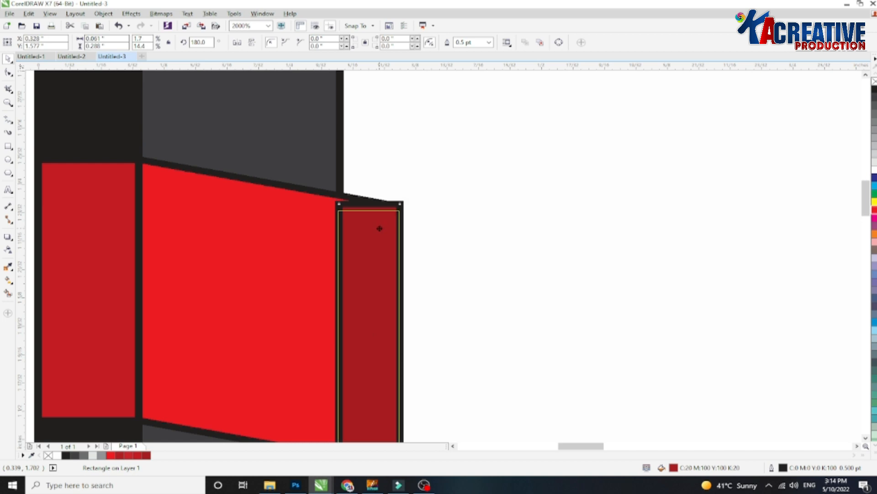
drag(375, 224, 378, 207)
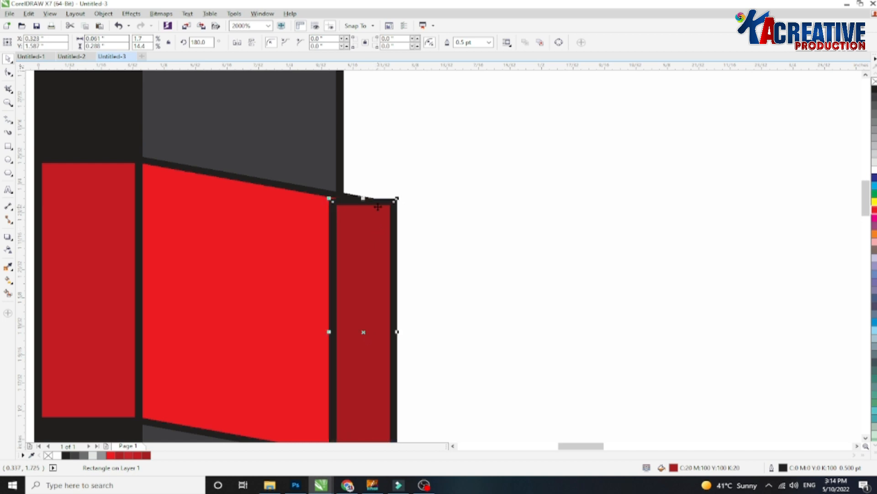
Narrow the right piece to about 0.05 inch so it sits against the middle panel.
scroll(325, 326, up, 1)
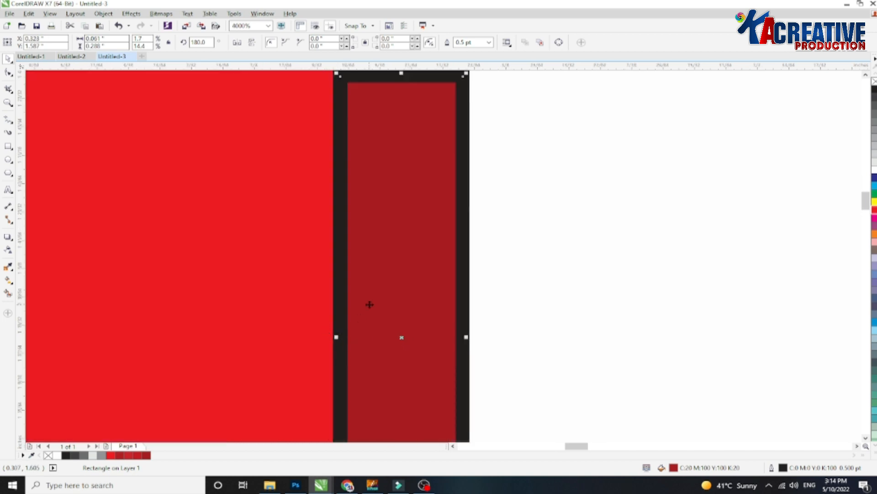
scroll(369, 305, down, 1)
drag(351, 320, 366, 320)
scroll(389, 244, down, 1)
scroll(396, 306, up, 1)
drag(405, 293, 405, 299)
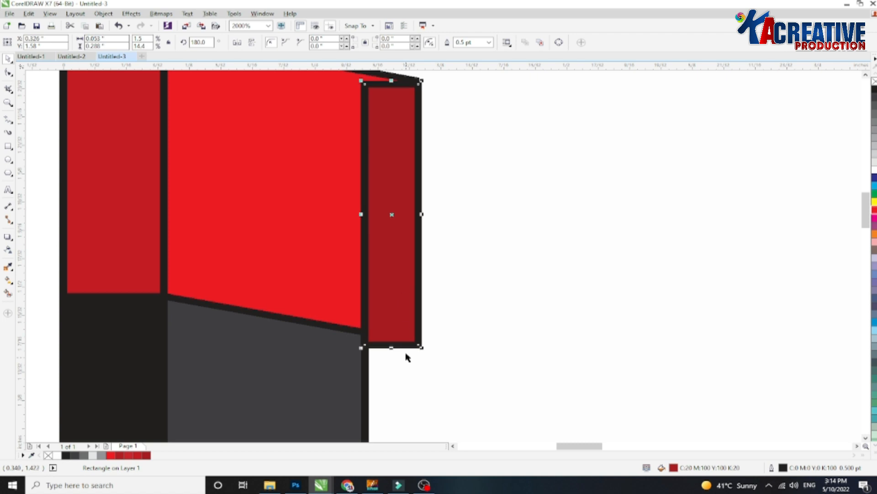
Skew the narrow right piece vertically to follow the slope of the middle panel.
click(391, 214)
drag(361, 215, 365, 239)
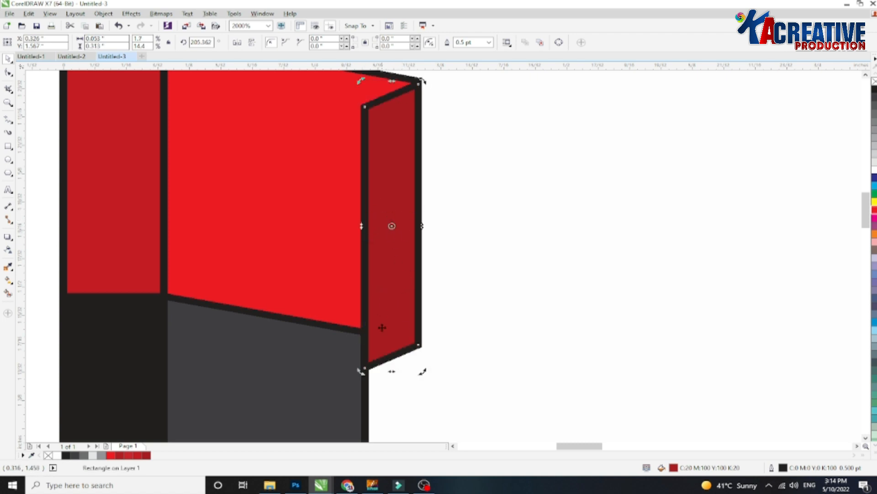
scroll(382, 209, down, 1)
Bring the middle red panel to the front and remove the outlines from all three red pieces.
click(353, 175)
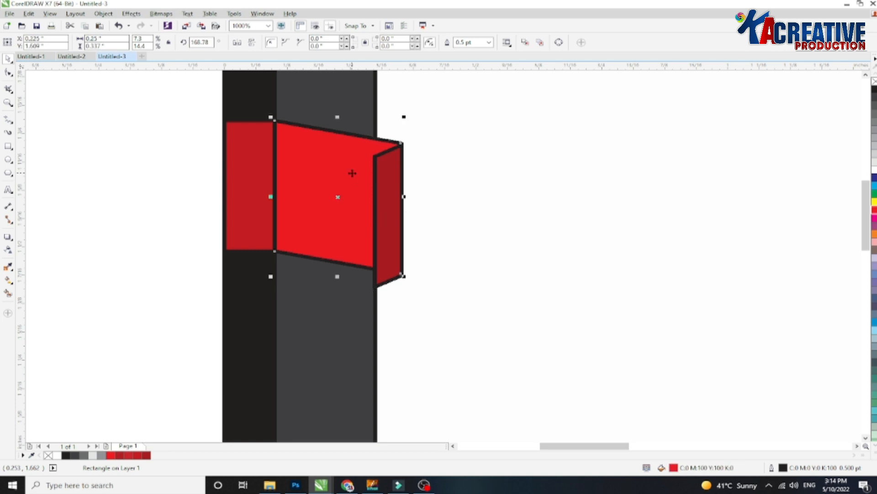
key(shift+Page_Up)
drag(123, 101, 445, 323)
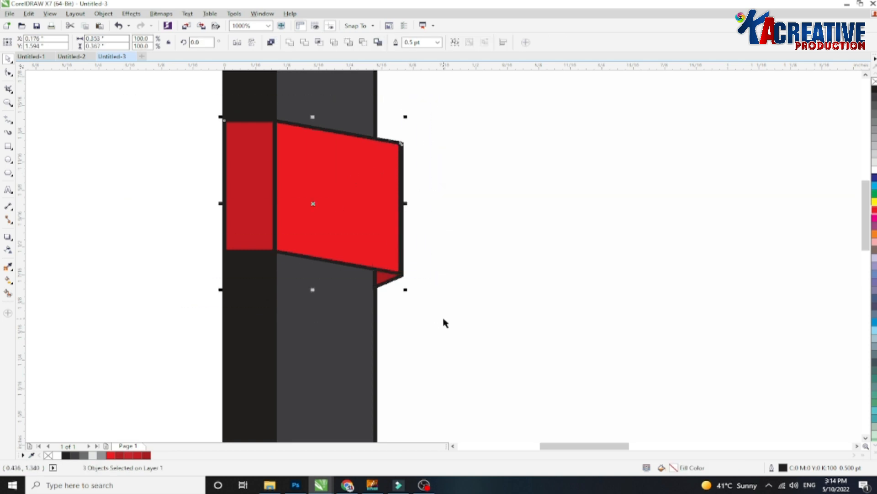
right_click(872, 84)
click(417, 168)
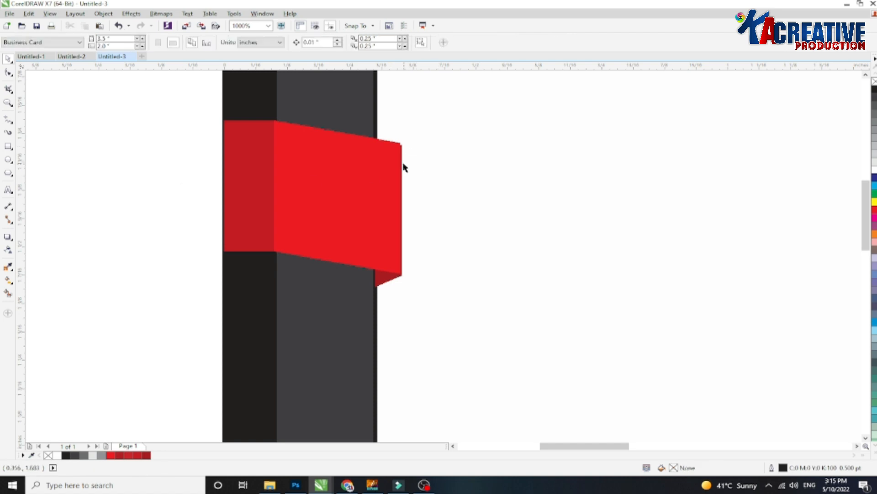
Select the ribbon pieces and zoom in to inspect their joined edges.
click(402, 164)
scroll(402, 164, up, 2)
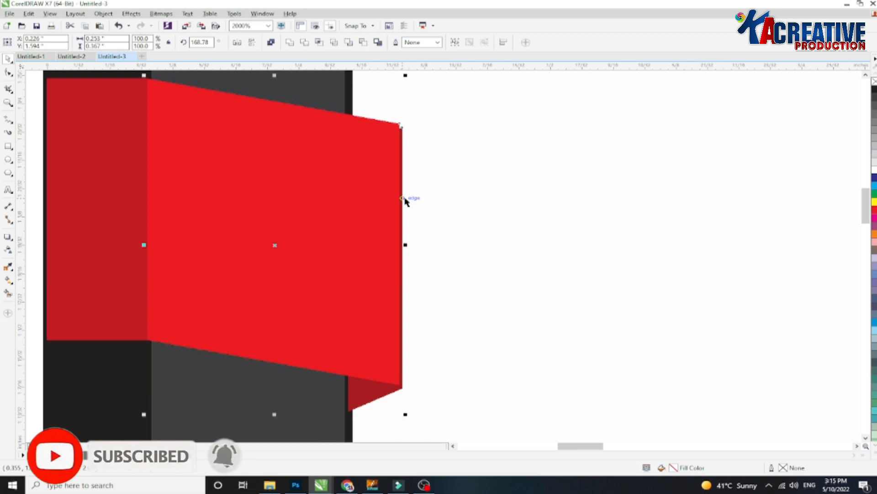
scroll(391, 250, down, 2)
drag(178, 148, 434, 339)
scroll(190, 176, up, 4)
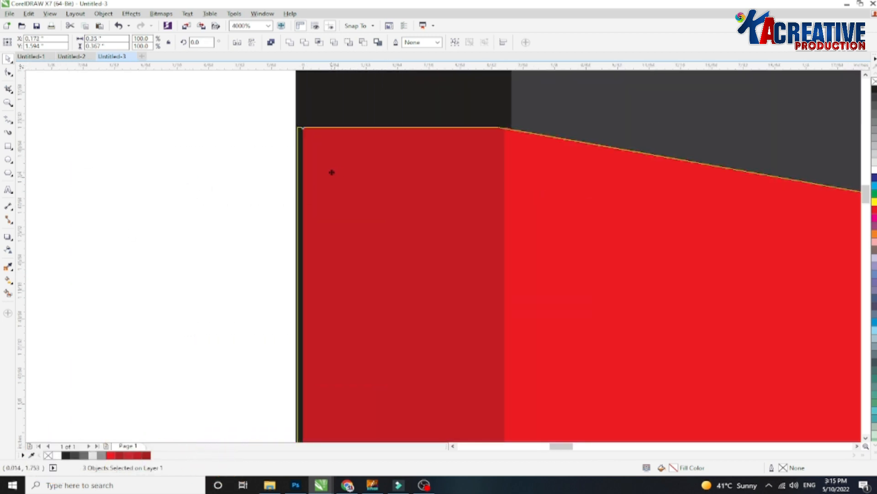
scroll(201, 168, down, 4)
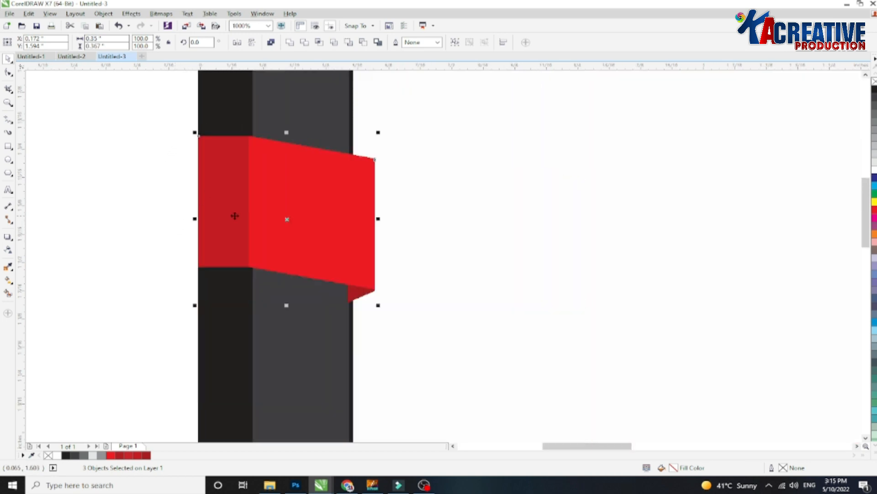
scroll(229, 217, down, 2)
Remove the outline from the dark gray strip.
click(323, 162)
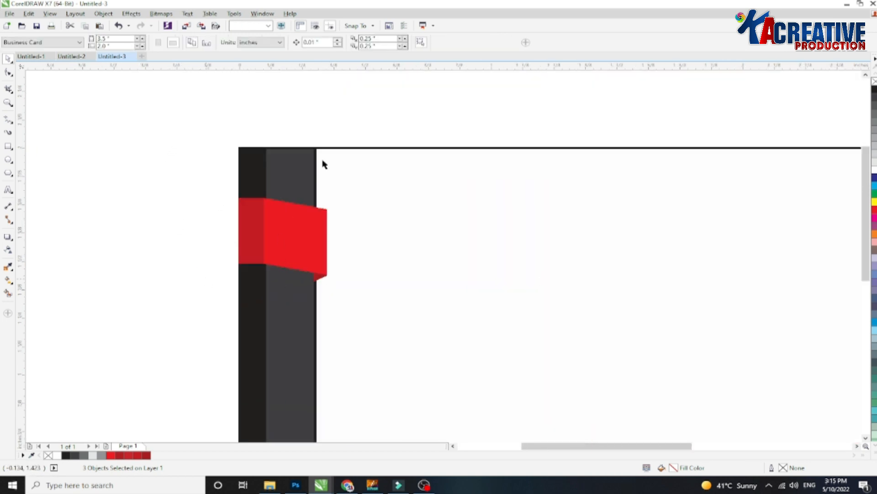
right_click(874, 82)
scroll(309, 284, up, 2)
Select the three ribbon pieces and review them in the full card view.
drag(133, 102, 409, 298)
scroll(332, 279, up, 4)
scroll(394, 300, down, 4)
scroll(199, 231, down, 2)
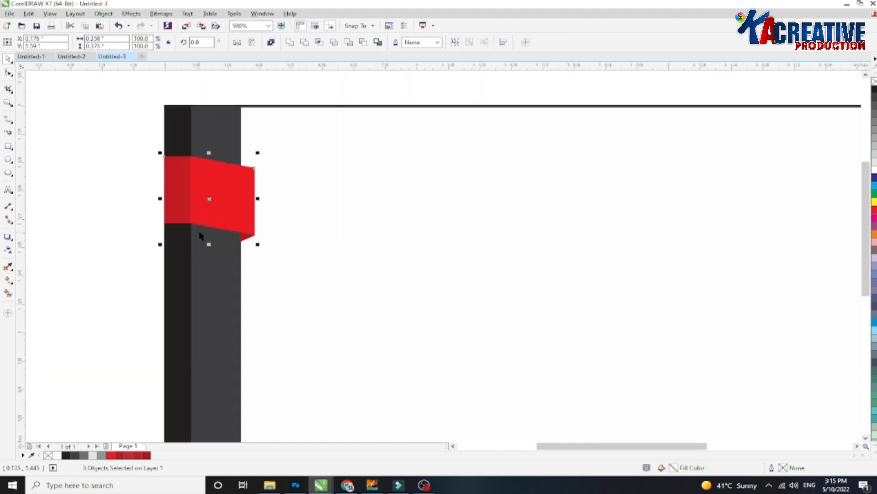
click(108, 177)
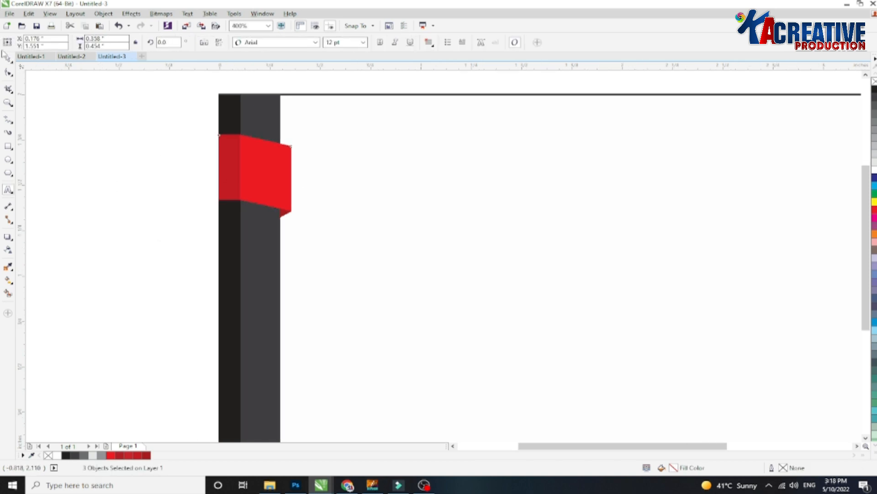
drag(336, 220, 155, 163)
drag(165, 118, 335, 219)
scroll(253, 201, down, 2)
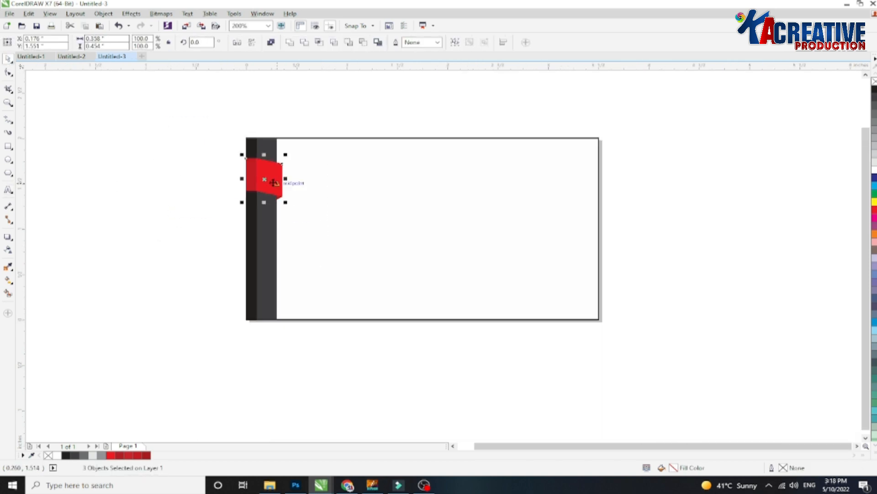
Group the three ribbon pieces and duplicate the ribbon three times down the dark strip.
key(ctrl+g)
drag(270, 181, 263, 223)
right_click(263, 223)
key(ctrl+r)
key(ctrl+r)
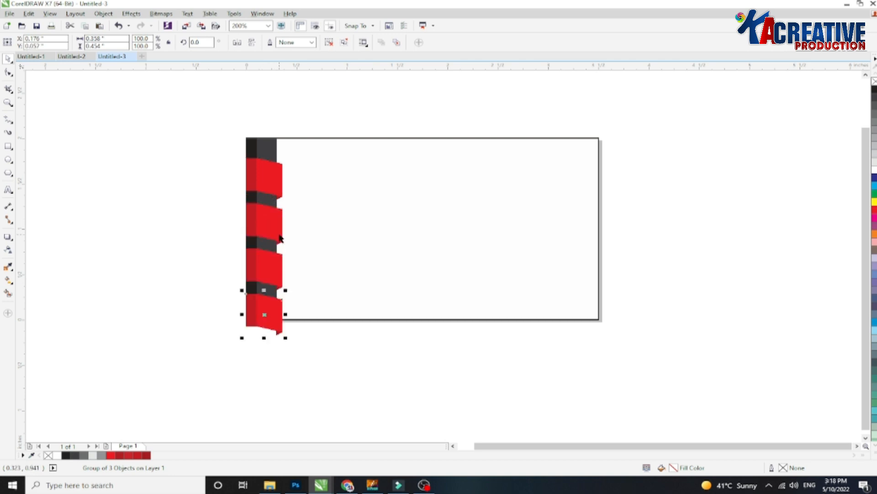
Select all four ribbons and scale them vertically to fit within the card's height.
drag(190, 153, 316, 360)
drag(264, 339, 264, 315)
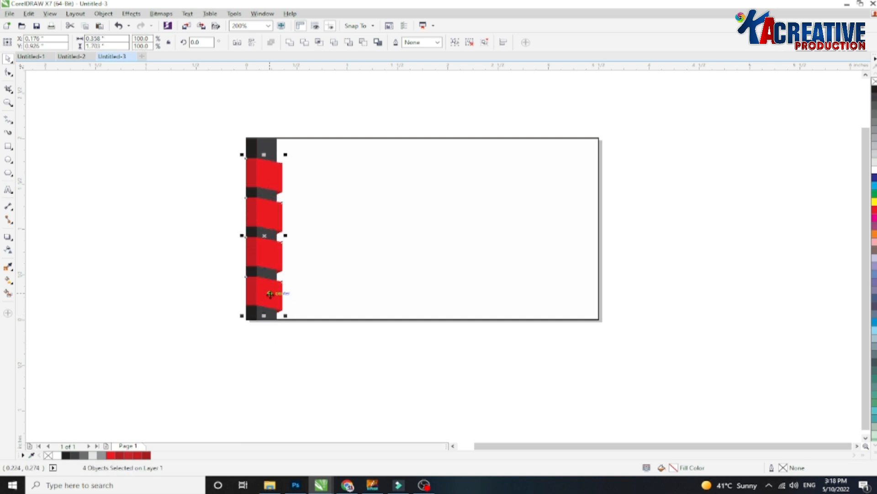
click(217, 143)
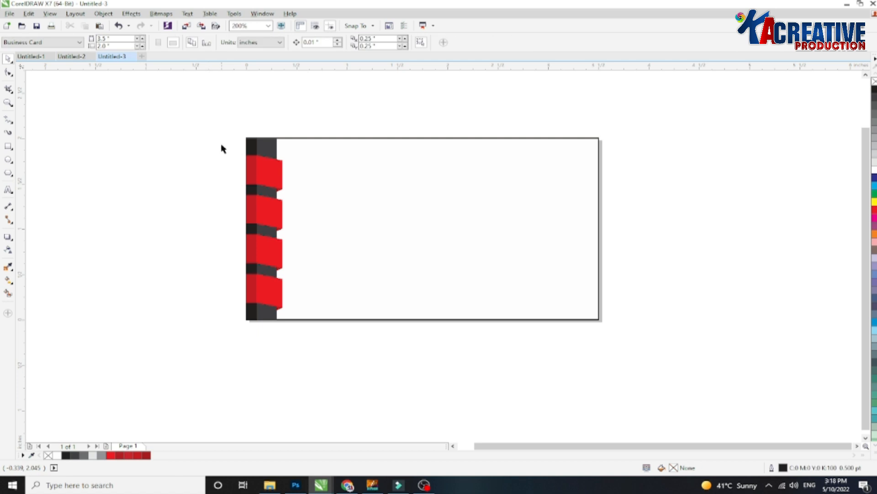
Draw a thin rectangle across the card's top edge and set its width to 3.5 inches.
key(F6)
drag(281, 147, 433, 159)
drag(110, 38, 69, 38)
text(3.5)
key(Return)
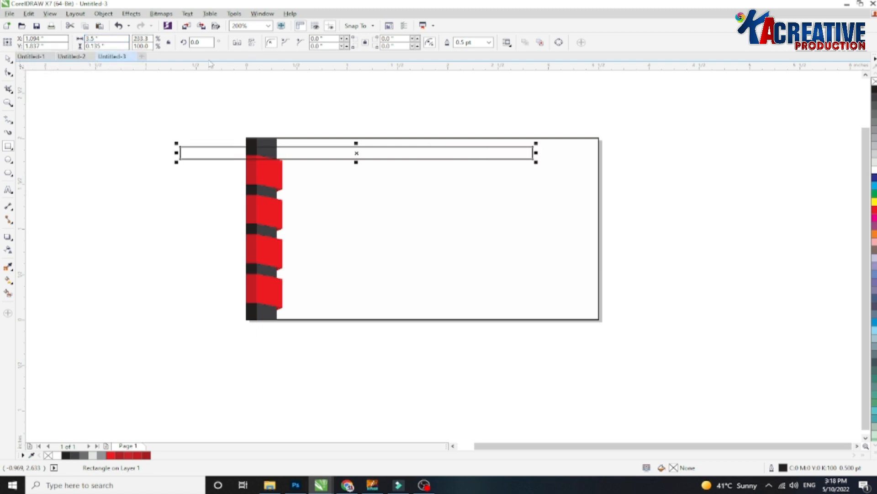
Set the thin rectangle's width to 1.5 inches.
scroll(193, 74, up, 1)
scroll(260, 178, down, 1)
key(space)
key(F8)
drag(108, 39, 73, 39)
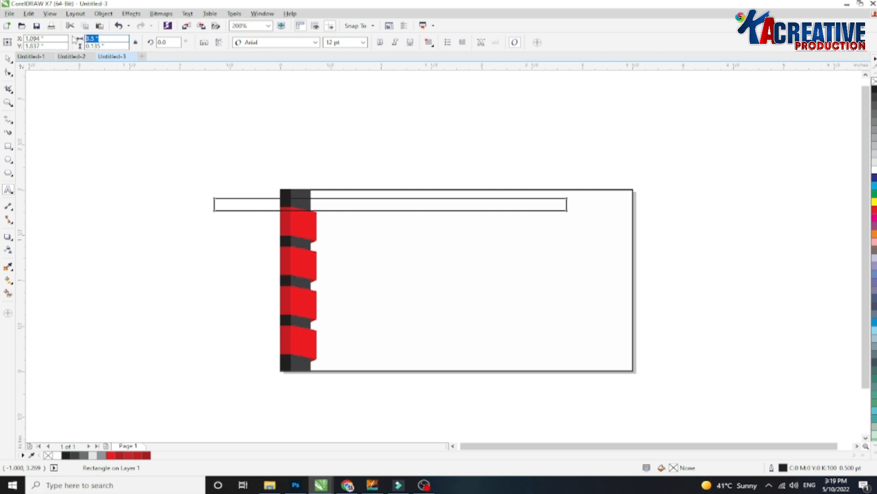
text(1.5)
key(Return)
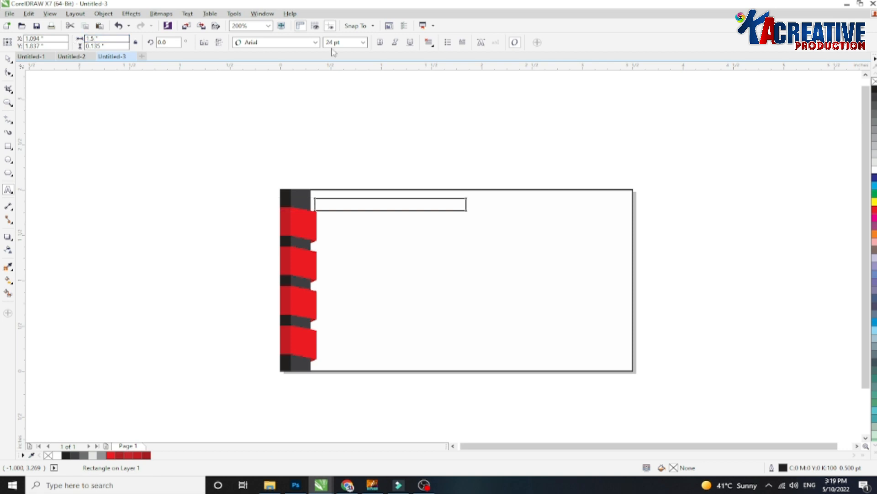
Copy the dark strip with its ribbons to the card's middle and mirror the copy horizontally.
key(space)
scroll(334, 206, up, 1)
scroll(334, 208, up, 1)
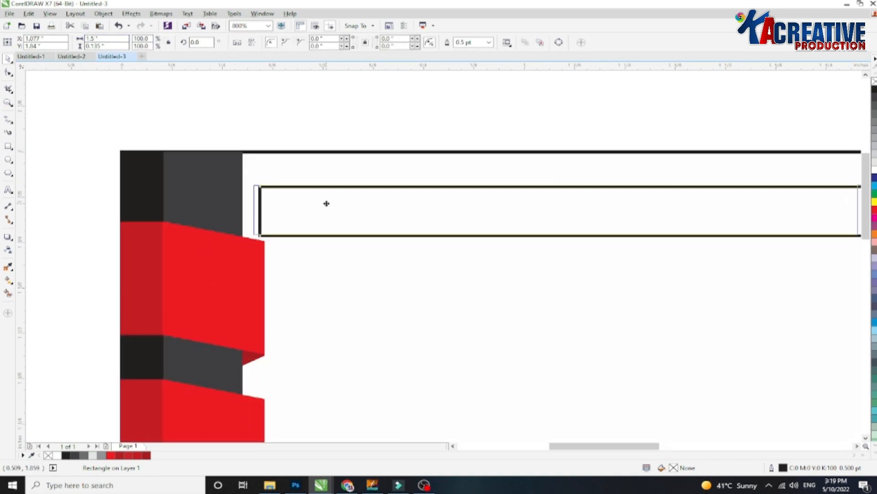
scroll(312, 203, down, 1)
scroll(201, 171, down, 1)
drag(182, 155, 268, 379)
drag(227, 265, 407, 256)
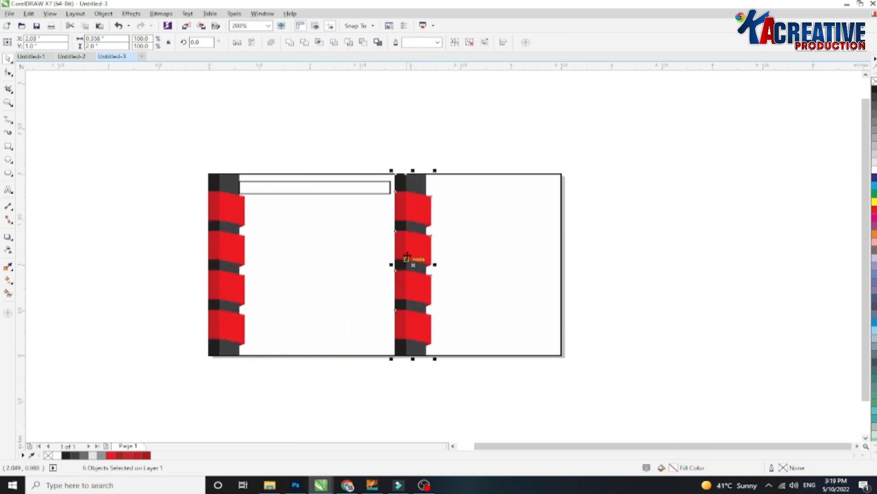
click(237, 42)
Nudge the mirrored strip slightly to the left.
scroll(431, 208, up, 1)
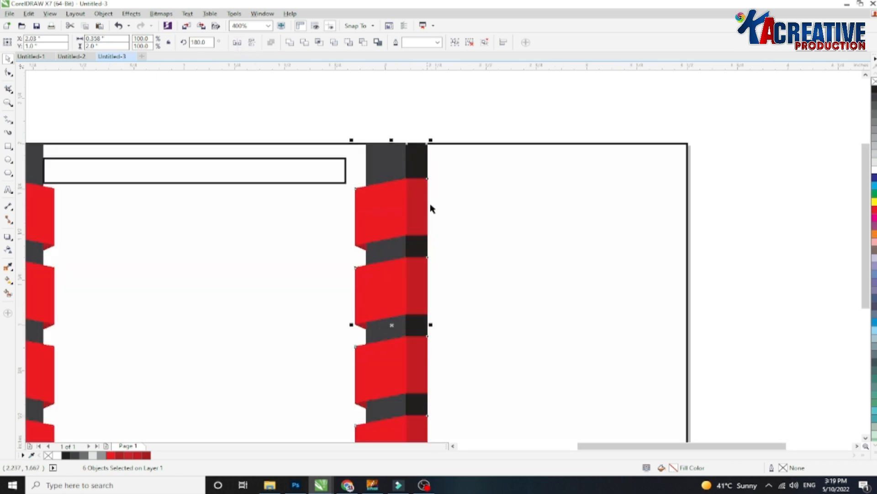
scroll(374, 164, up, 1)
drag(372, 180, 351, 179)
scroll(351, 180, down, 1)
scroll(358, 179, down, 1)
click(281, 184)
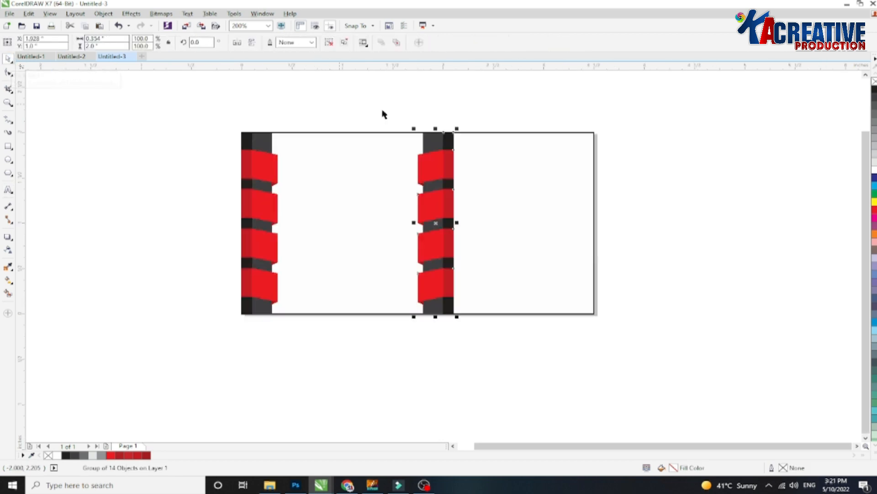
Ungroup the mirrored strip and stretch its ribbon pieces and dark bands out to the card's right edge.
click(329, 43)
click(521, 178)
drag(485, 106, 434, 336)
scroll(462, 235, up, 1)
drag(450, 214, 727, 212)
scroll(543, 253, down, 1)
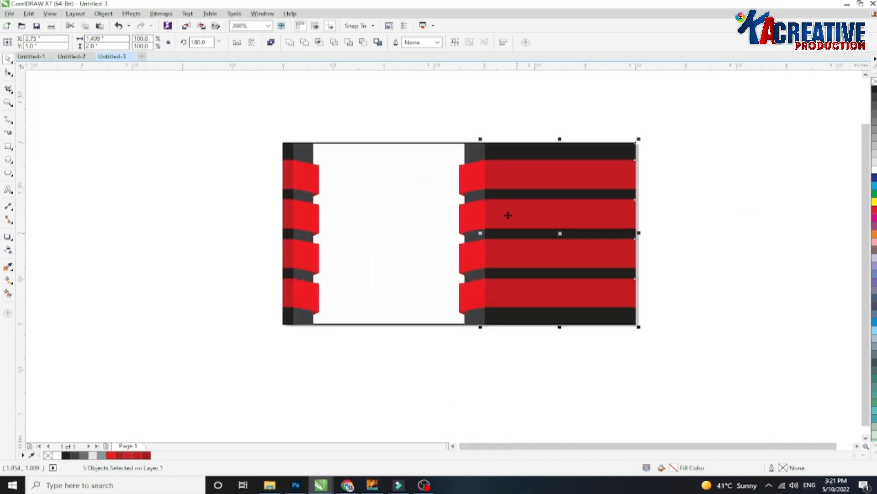
Select all pieces of the right-side strip and group them together.
drag(677, 118, 294, 359)
drag(742, 113, 438, 356)
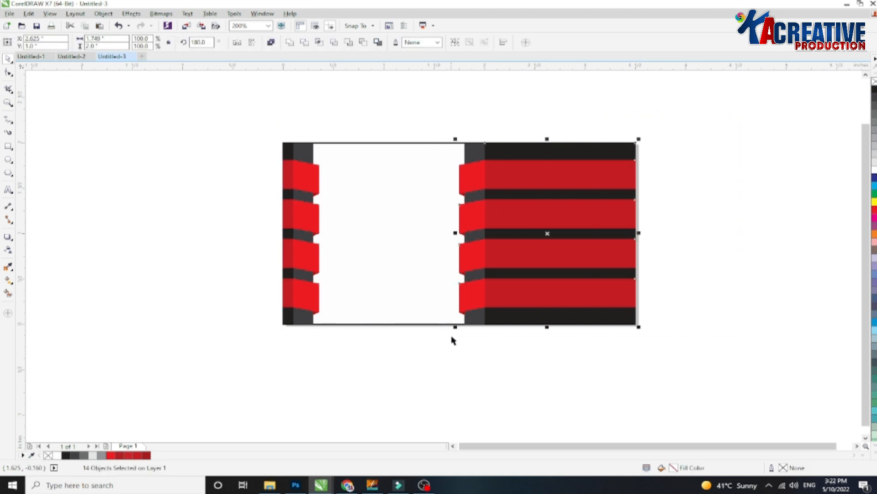
key(ctrl+g)
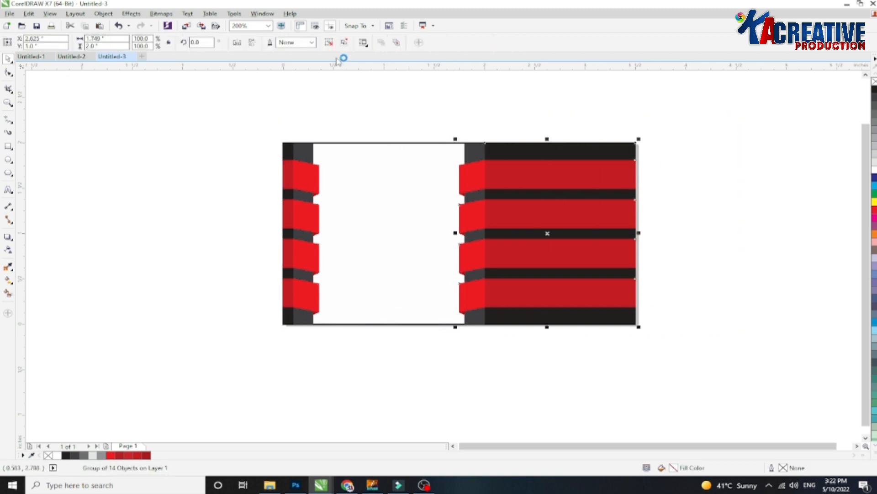
click(329, 42)
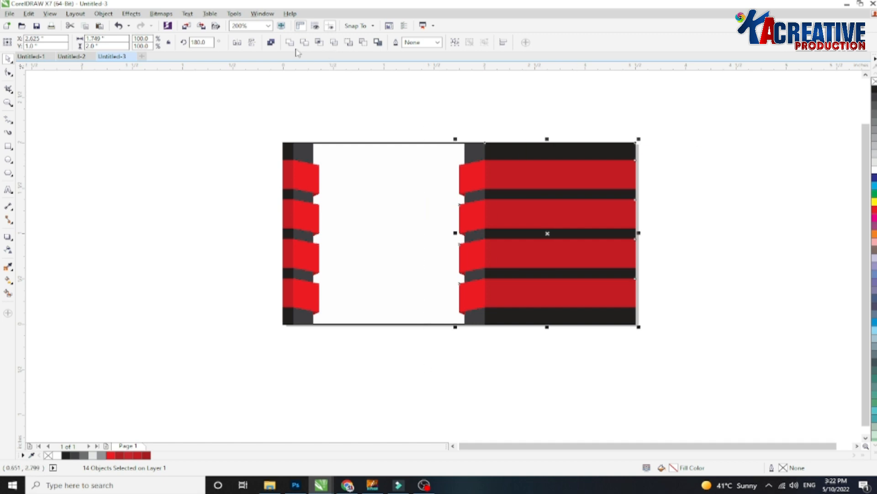
key(ctrl+g)
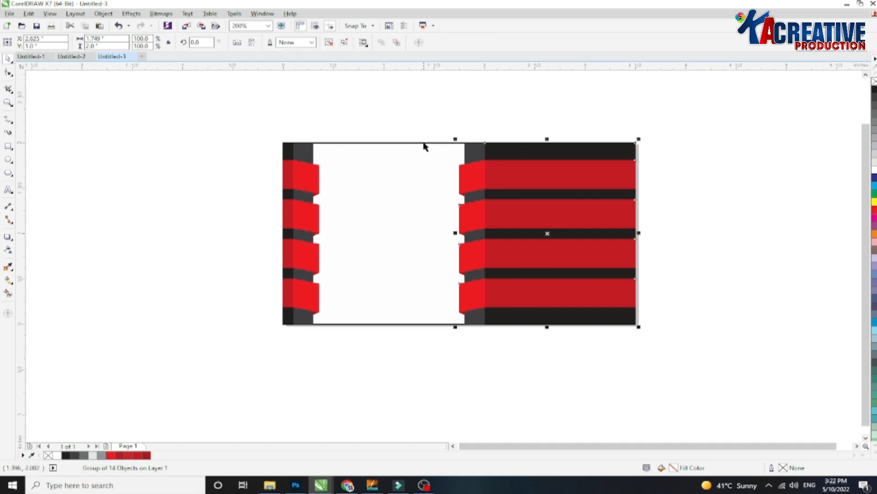
shift+click(424, 146)
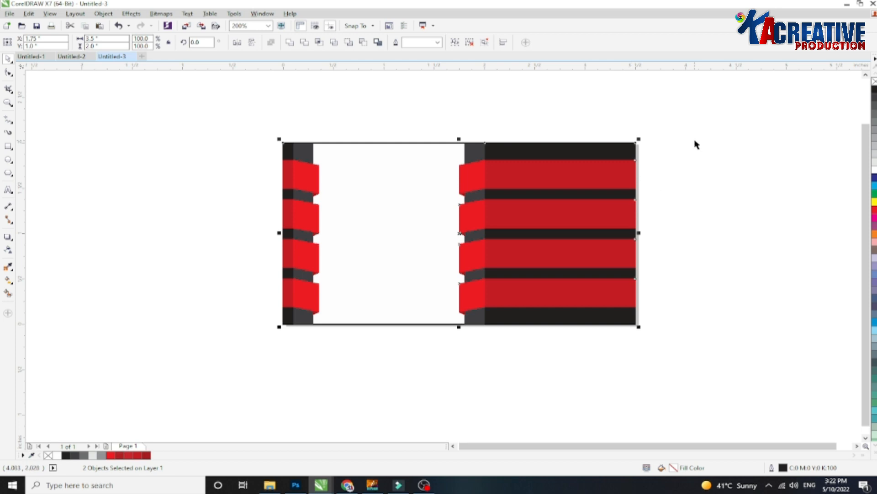
click(652, 121)
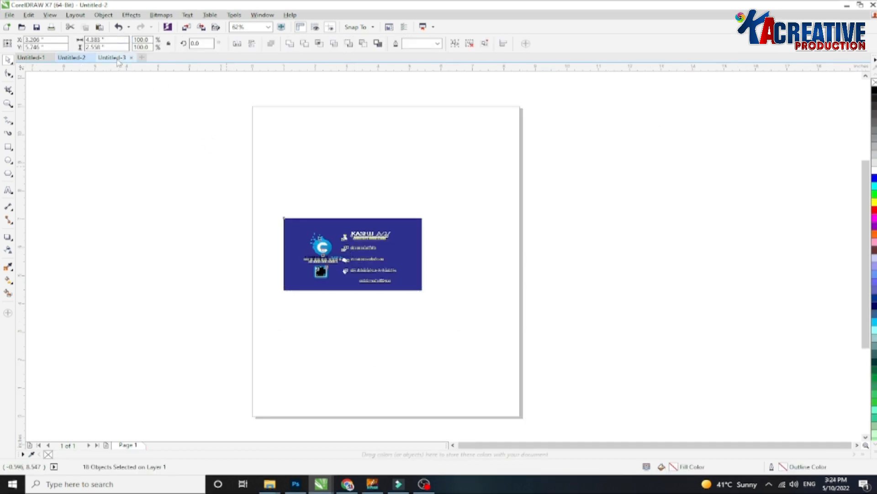
Paste the sample business card into this document and place it below the new card.
click(118, 58)
key(ctrl+v)
drag(345, 185, 346, 305)
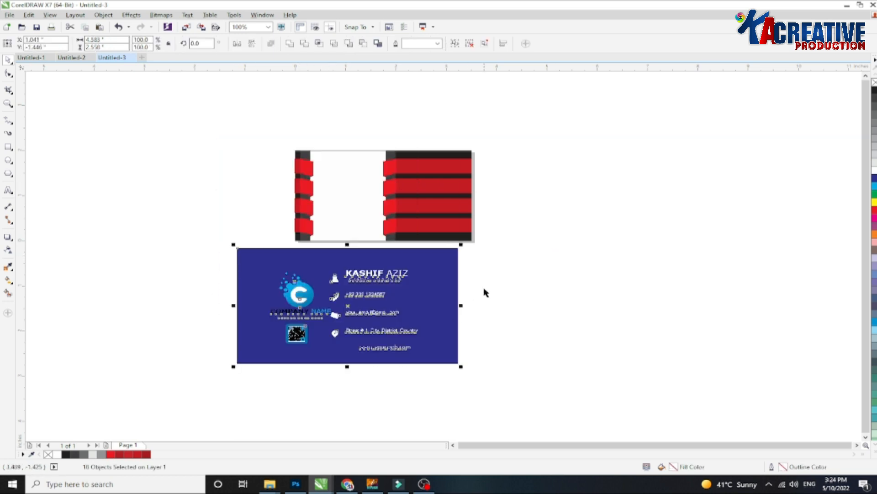
Move the four contact icons from the sample card onto the right-side ribbons.
scroll(399, 264, up, 2)
drag(258, 233, 287, 400)
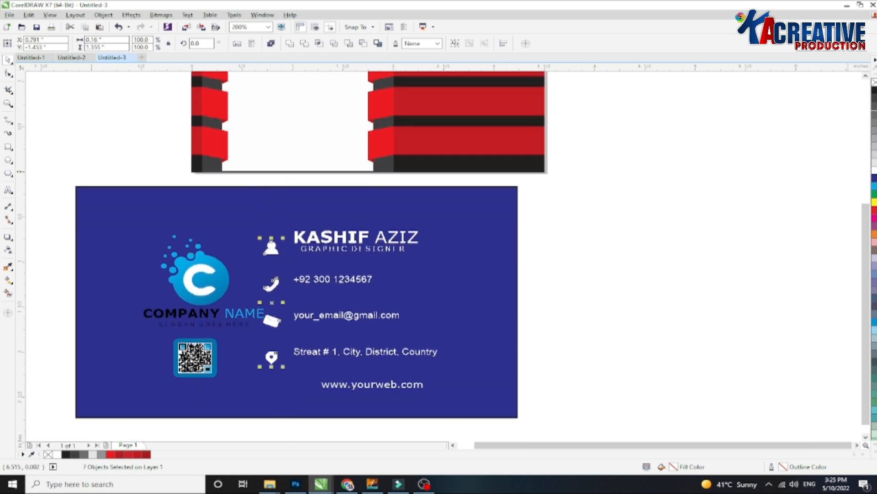
click(866, 76)
drag(272, 339, 380, 129)
drag(382, 119, 379, 117)
scroll(866, 137, up, 3)
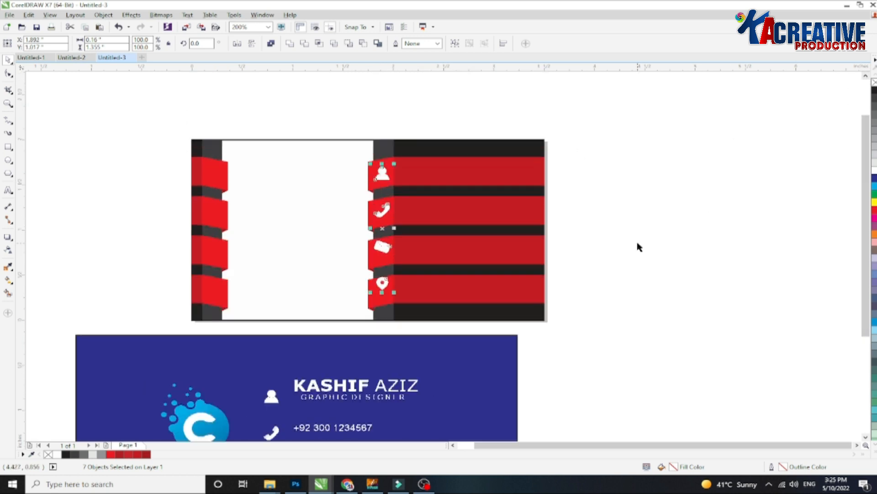
key(Down)
key(Down)
key(Down)
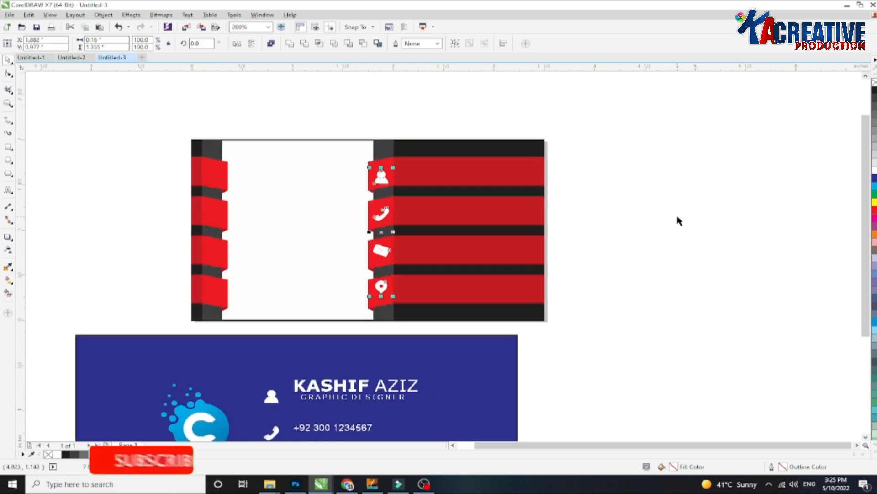
Zoom in and inspect each contact icon's placement on its ribbon.
drag(431, 114, 343, 215)
scroll(358, 177, up, 1)
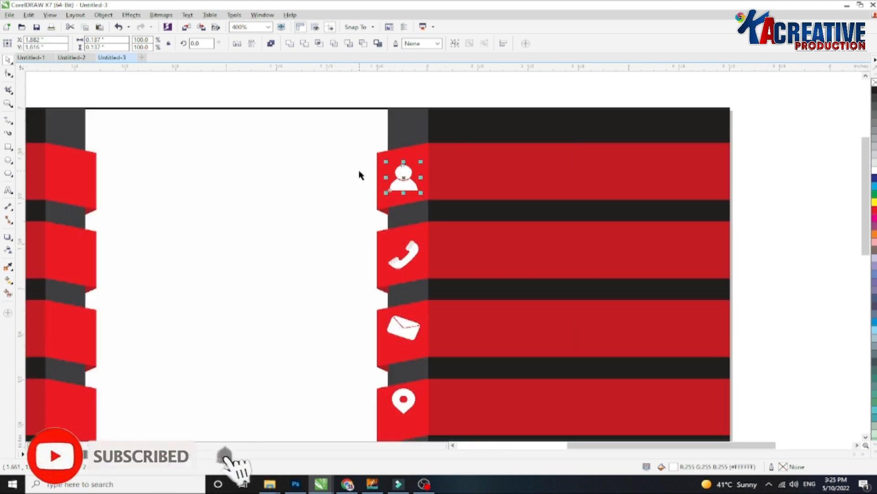
click(411, 146)
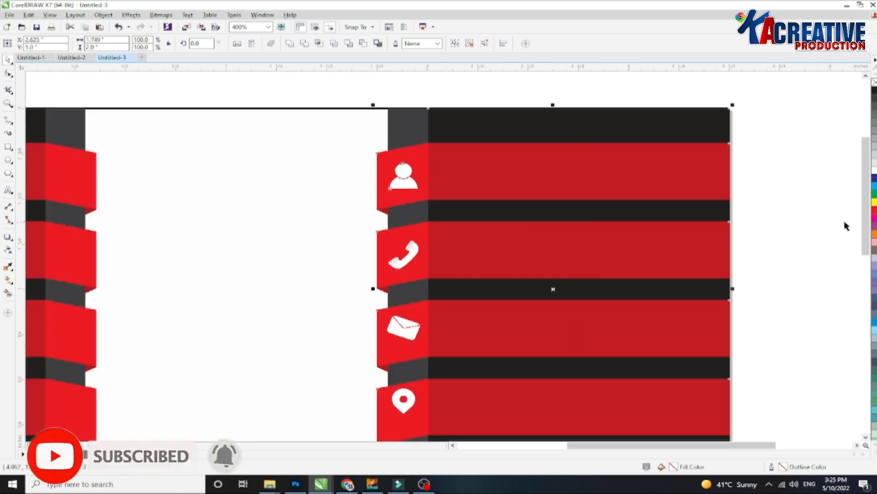
click(793, 218)
click(413, 252)
click(403, 327)
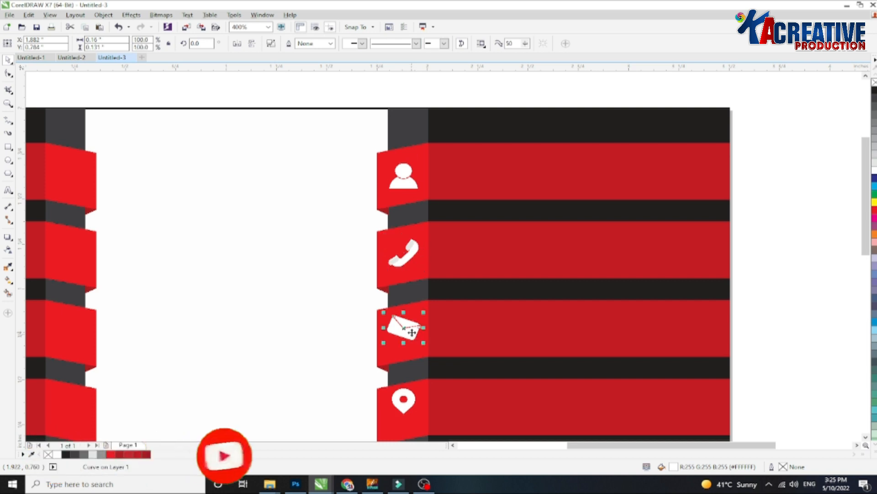
scroll(423, 358, down, 1)
click(413, 381)
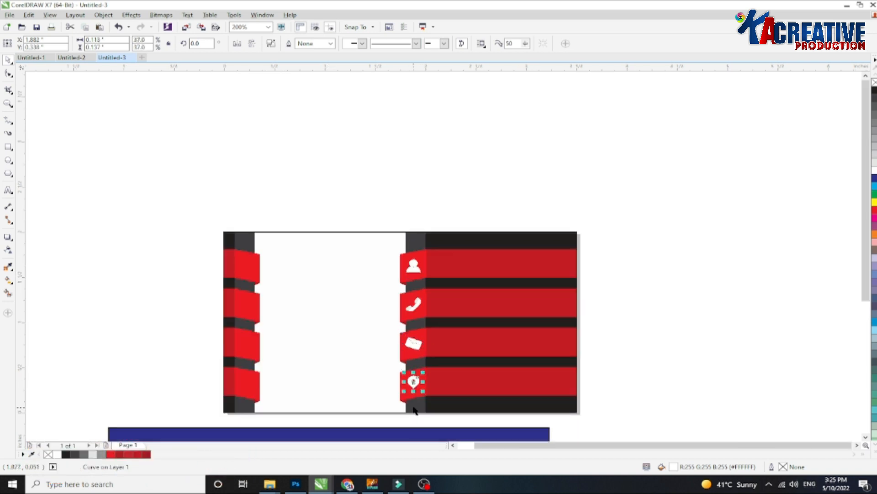
Move the name and job title text onto the top ribbon beside the person icon.
scroll(453, 150, down, 1)
drag(537, 293, 387, 331)
key(F2)
drag(379, 170, 561, 356)
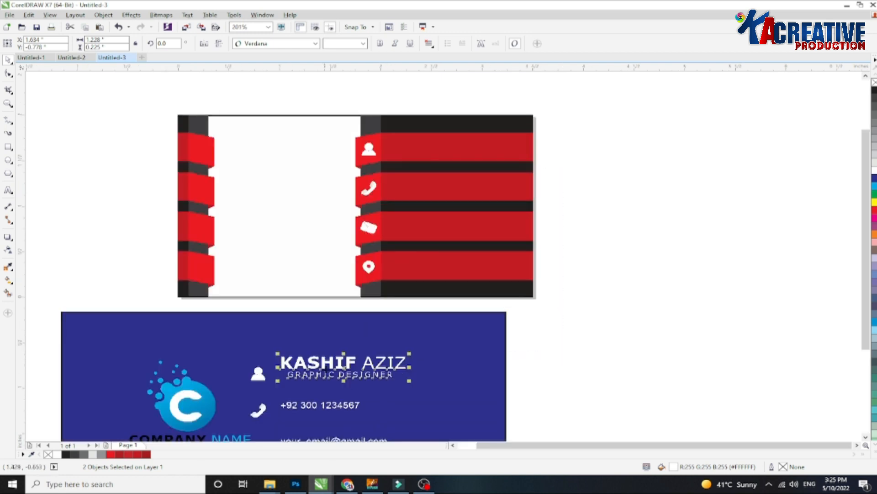
drag(344, 374, 458, 150)
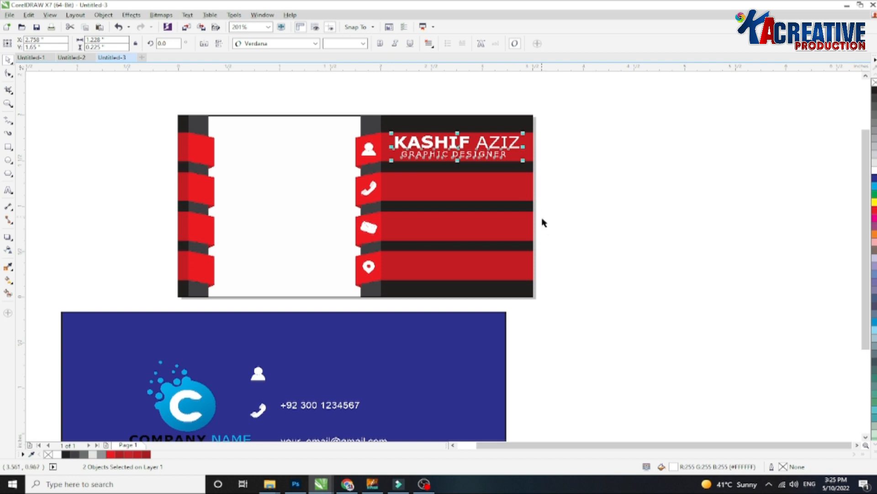
drag(524, 132, 513, 134)
key(Up)
Move the phone number text onto the phone ribbon.
click(541, 147)
drag(589, 366, 270, 426)
drag(321, 406, 487, 190)
key(Down)
Move the email and street address texts onto the envelope and location ribbons.
key(Down)
drag(866, 229, 866, 274)
drag(484, 342, 277, 385)
drag(343, 365, 440, 149)
key(Down)
mouse_move(587, 368)
mouse_down()
mouse_move(457, 407)
mouse_move(279, 418)
mouse_move(435, 181)
mouse_move(436, 192)
mouse_move(457, 195)
mouse_up()
scroll(457, 195, up, 2)
drag(602, 204, 591, 201)
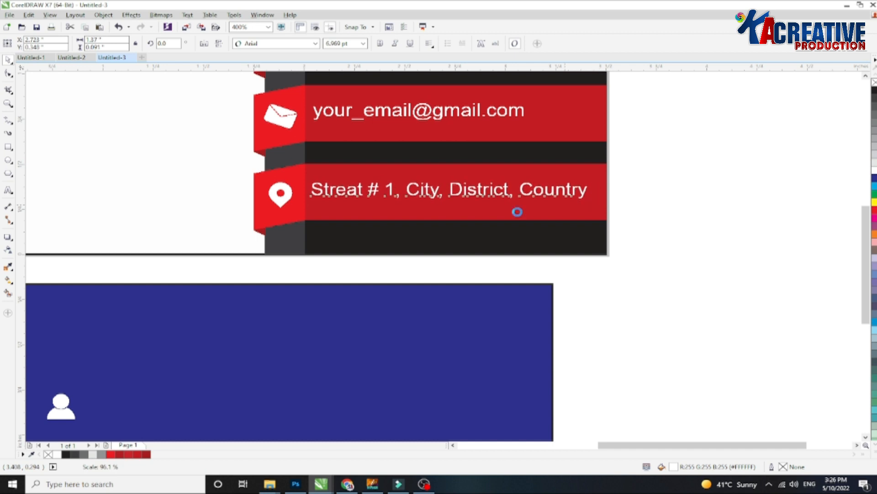
Move the website address onto the card's bottom dark band.
scroll(343, 198, down, 1)
drag(505, 387, 245, 410)
drag(303, 394, 394, 173)
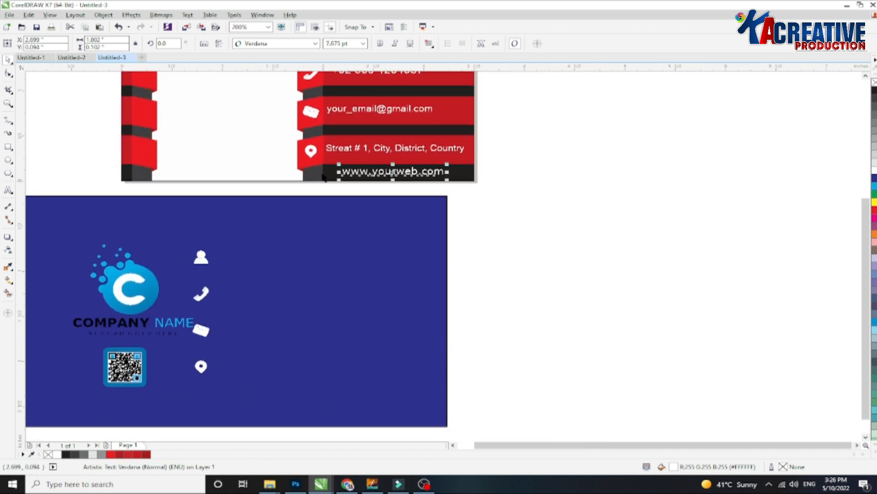
Move the company logo with its name and slogan into the card's white center panel.
scroll(226, 309, down, 1)
scroll(229, 292, up, 1)
scroll(247, 264, down, 1)
drag(235, 249, 377, 160)
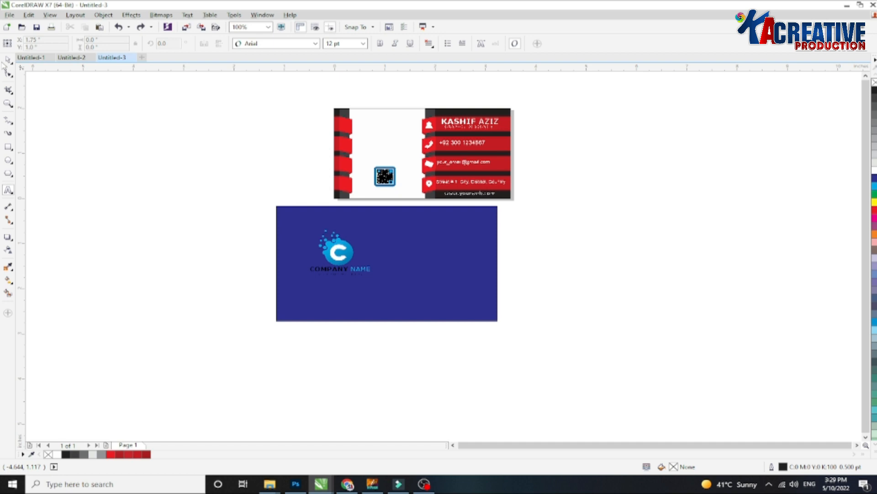
click(6, 62)
drag(421, 273, 376, 373)
drag(403, 287, 404, 288)
drag(343, 249, 390, 128)
scroll(391, 121, up, 2)
drag(497, 278, 480, 266)
drag(363, 178, 374, 209)
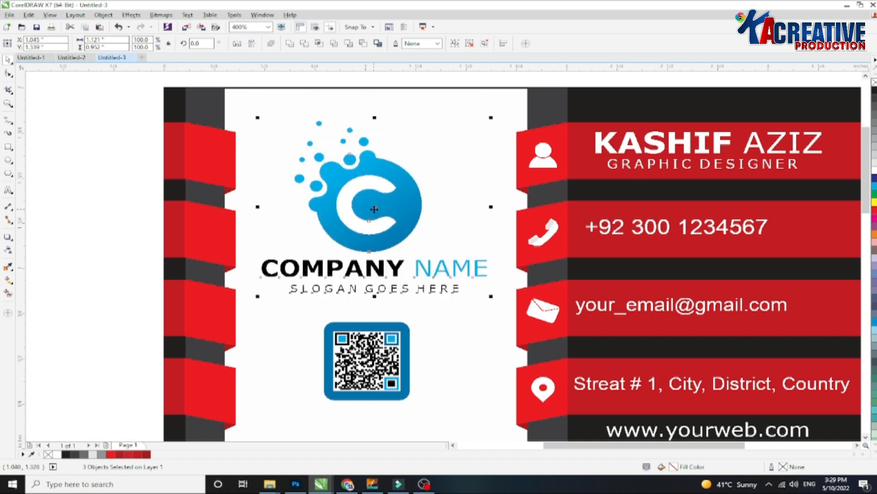
Open the outline pen settings for the selected card artwork and cancel them.
scroll(374, 208, down, 1)
drag(216, 263, 416, 324)
drag(219, 262, 402, 313)
scroll(367, 281, up, 1)
drag(116, 221, 476, 339)
mouse_move(375, 285)
mouse_down()
mouse_move(378, 302)
mouse_move(380, 293)
mouse_up()
key(F12)
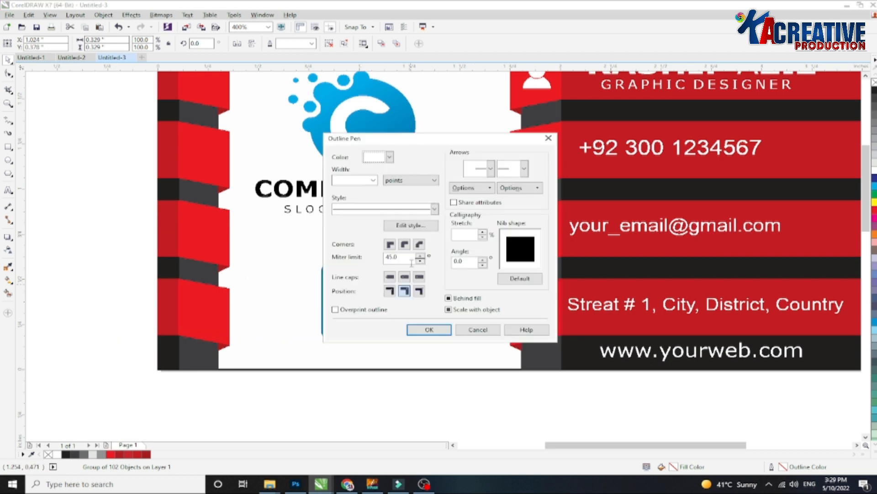
click(478, 329)
Ungroup the logo and recolor its circle's fountain fill from blue to red shades with the Interactive Fill tool.
click(378, 130)
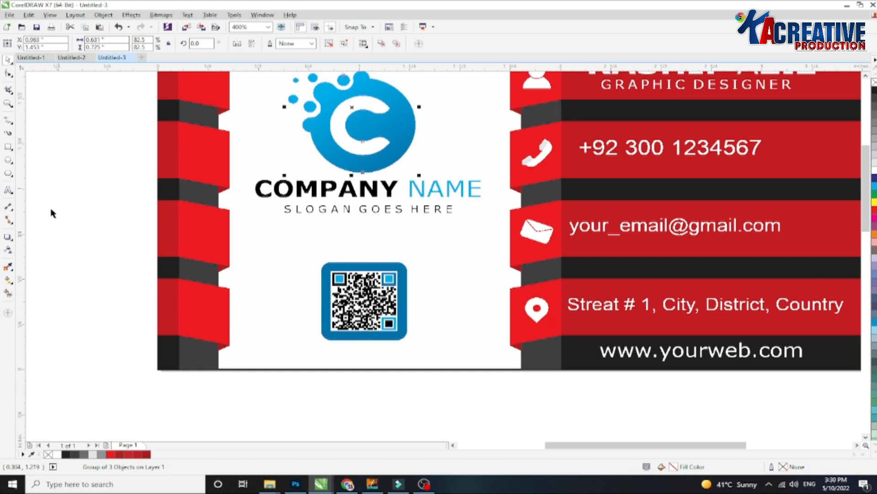
click(329, 47)
click(79, 176)
click(394, 156)
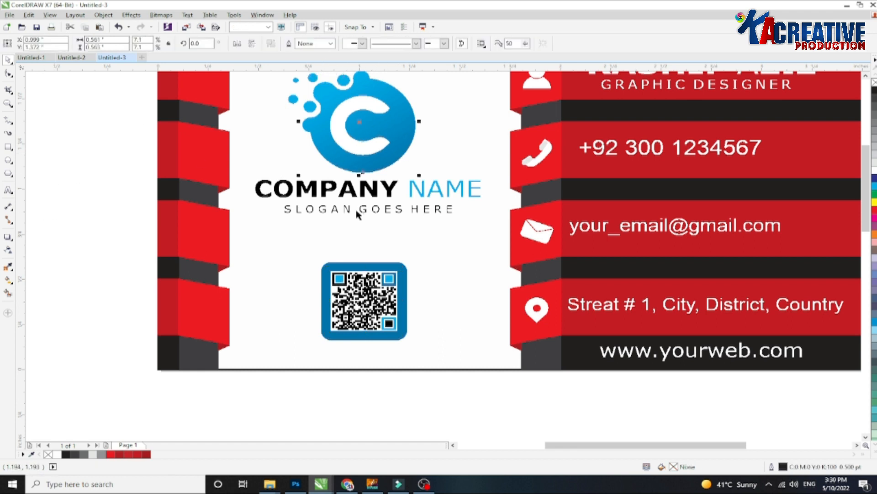
click(8, 280)
click(399, 172)
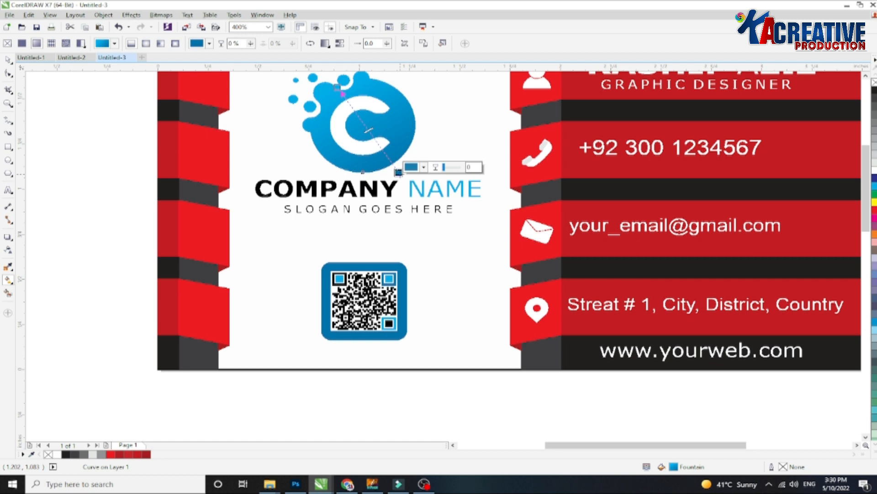
click(423, 167)
click(479, 208)
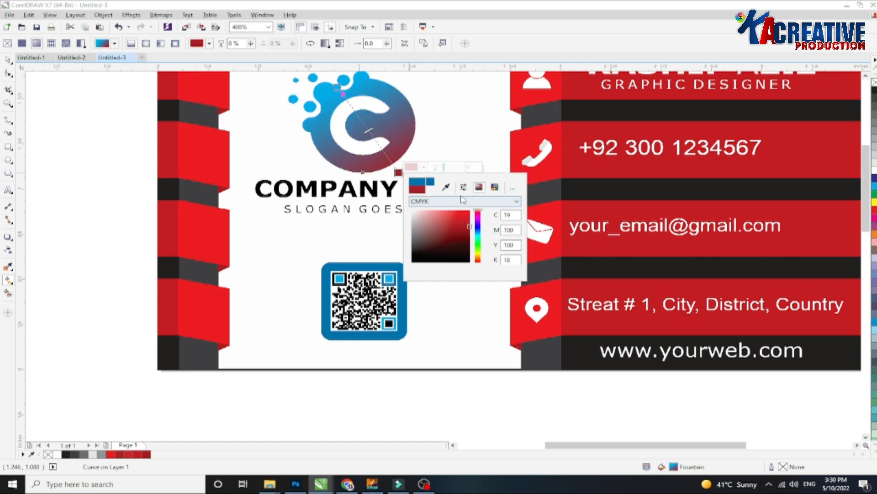
click(338, 88)
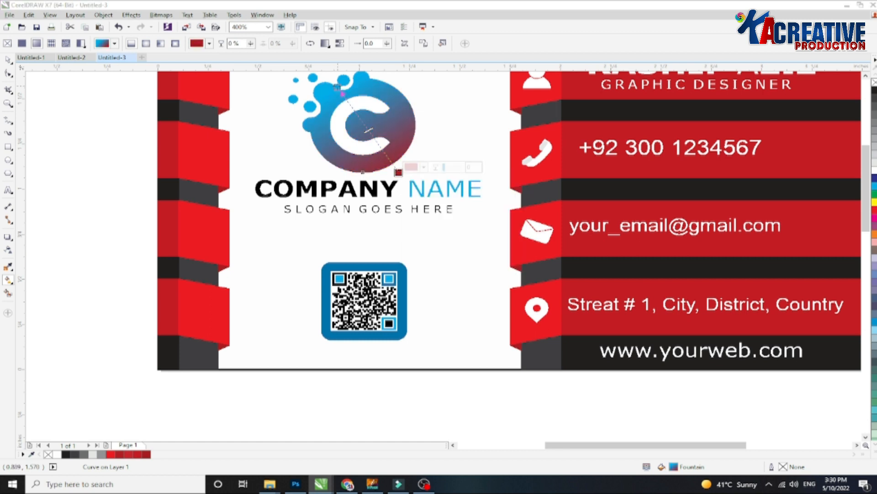
click(362, 82)
click(416, 128)
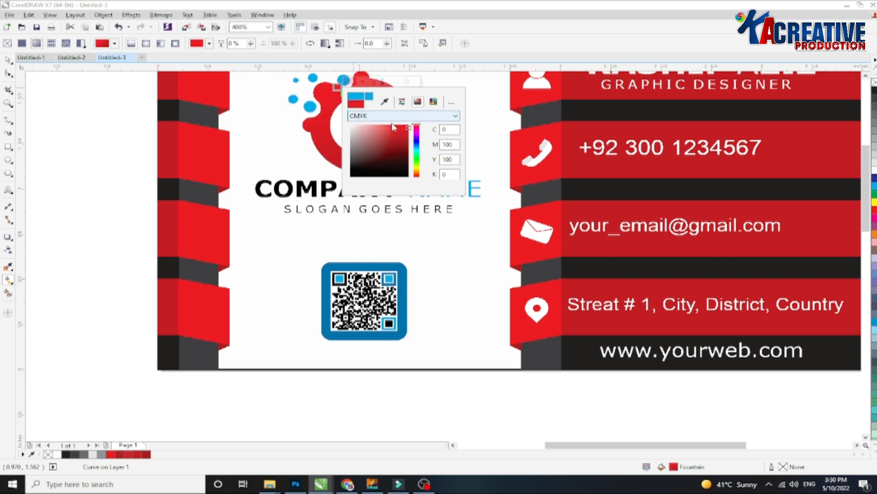
click(476, 104)
Select the logo's bubble dots and fill them red.
scroll(274, 137, up, 3)
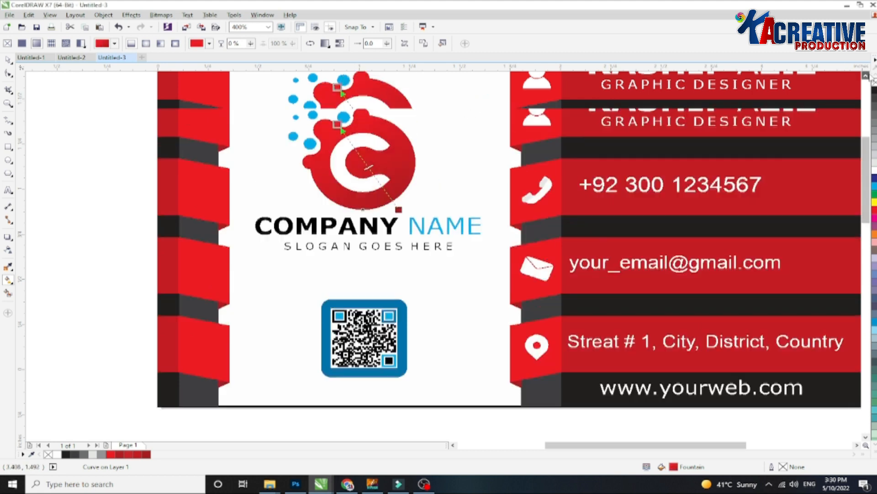
key(space)
drag(241, 100, 376, 238)
click(875, 211)
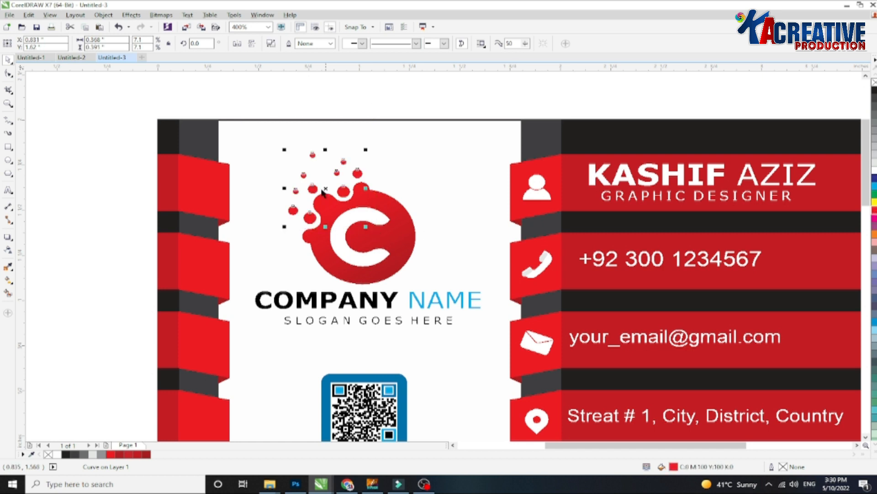
Color the word NAME in the company name red.
click(430, 307)
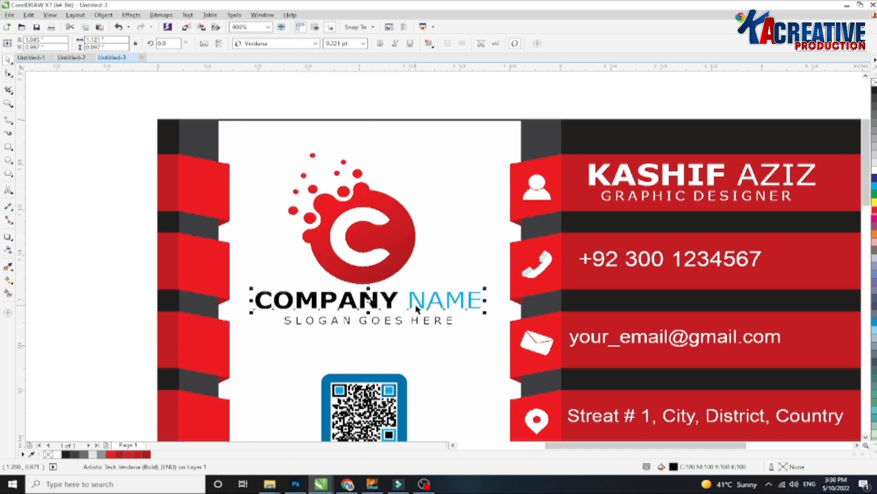
double_click(421, 303)
drag(409, 300, 483, 299)
click(875, 211)
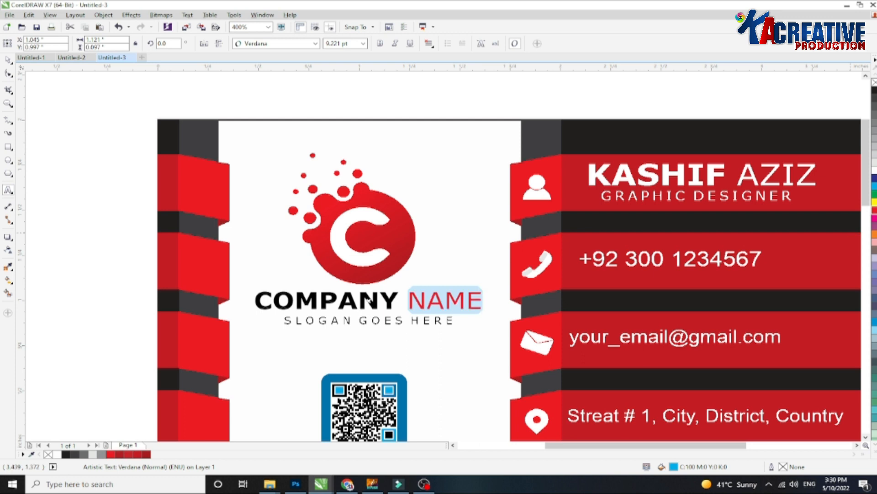
Nudge the logo, company name and QR code down to rebalance them in the white center panel.
click(9, 60)
scroll(394, 185, down, 1)
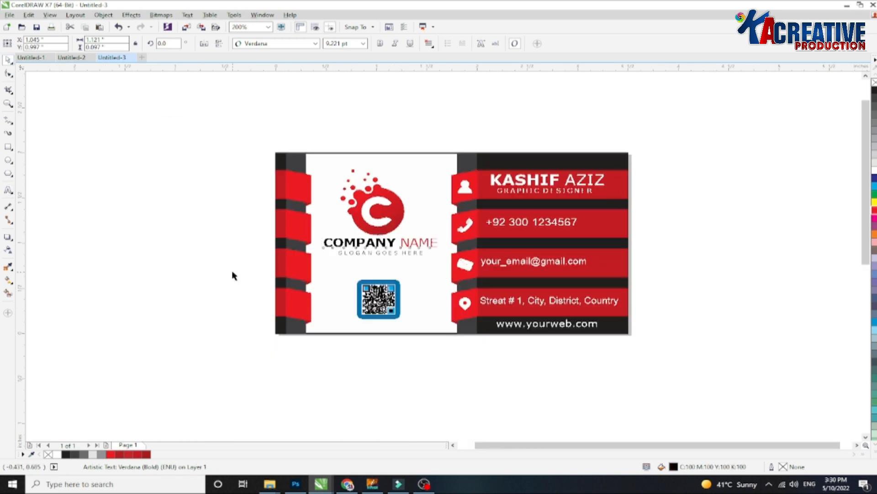
drag(197, 167, 434, 266)
drag(236, 167, 433, 256)
drag(304, 133, 444, 262)
key(Down)
key(Down)
key(Down)
key(Down)
key(Down)
key(Down)
key(Down)
key(Down)
key(Down)
key(Down)
drag(199, 265, 424, 344)
mouse_move(184, 275)
mouse_down()
mouse_move(447, 320)
mouse_move(431, 319)
mouse_up()
drag(442, 366, 342, 272)
key(Down)
key(Right)
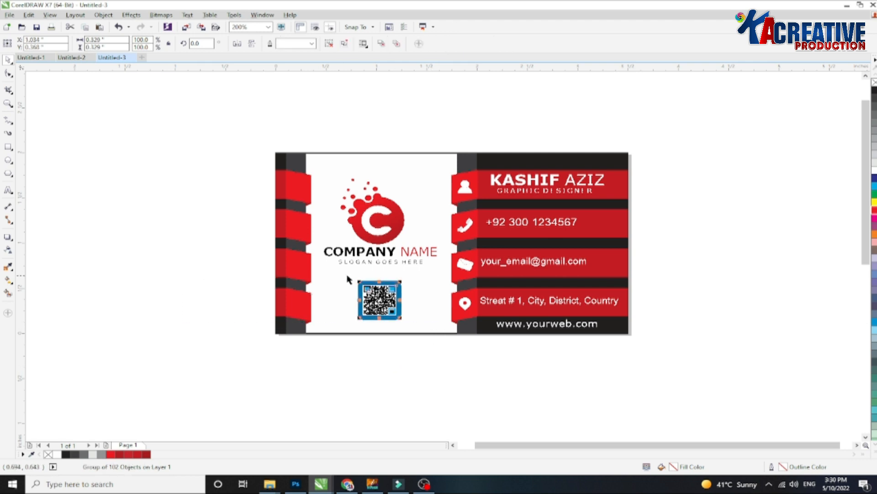
click(403, 139)
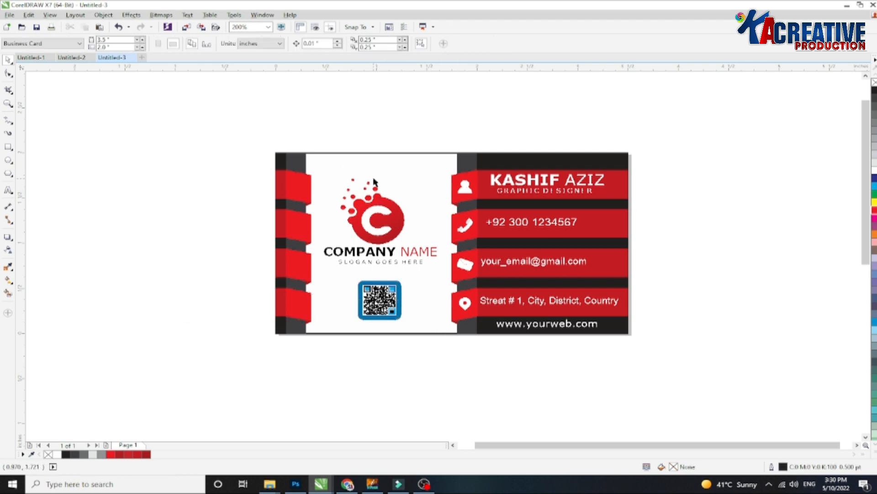
scroll(572, 192, up, 1)
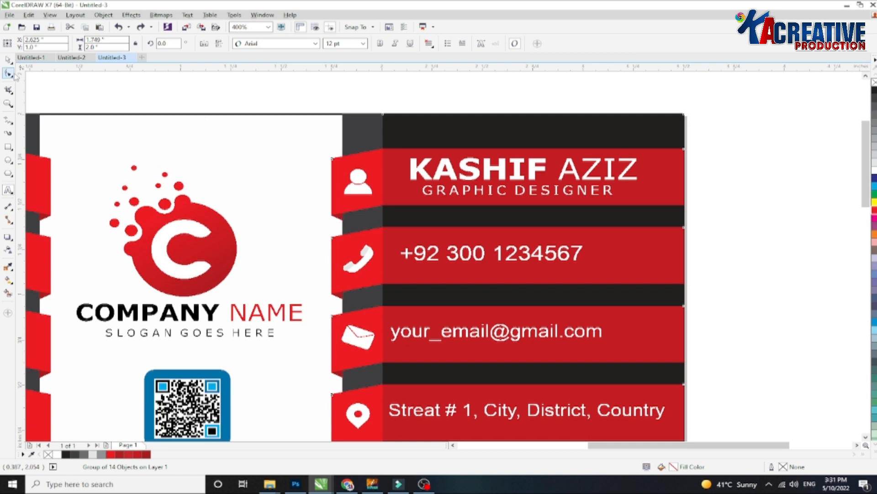
click(8, 60)
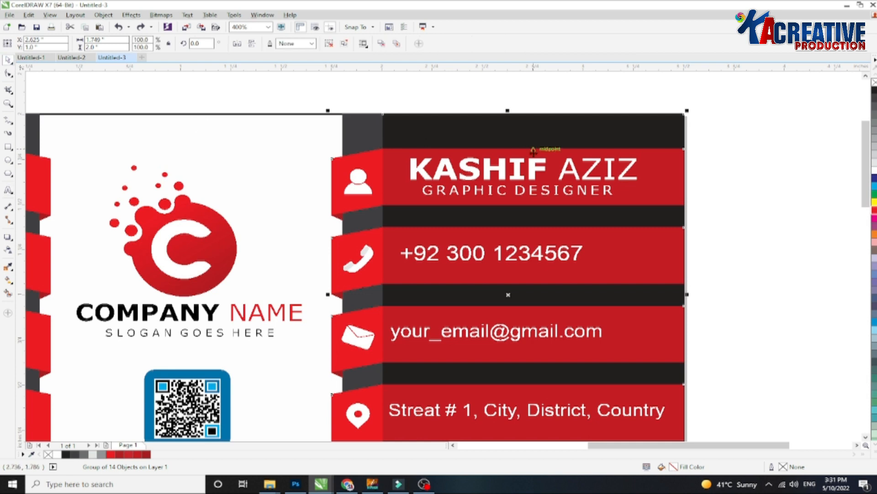
ctrl+click(542, 199)
drag(617, 190, 598, 191)
ctrl+shift+click(535, 170)
key(c)
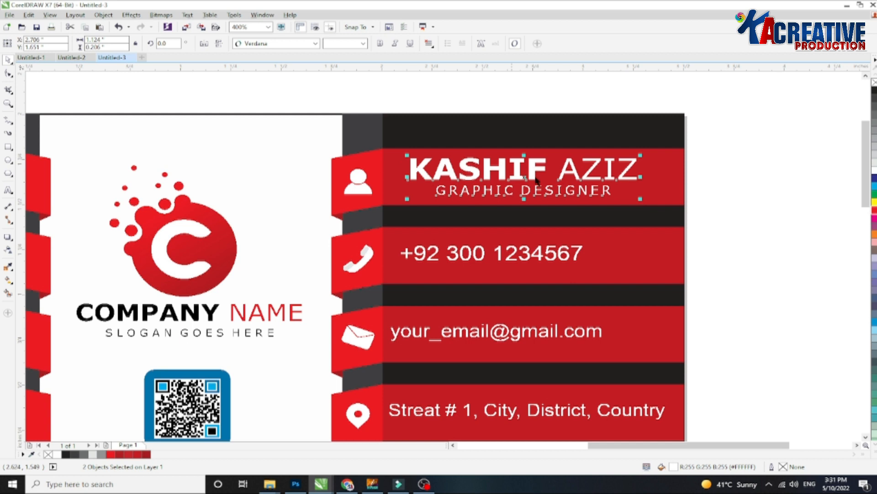
Ungroup the card artwork and group the person icon with its red ribbon fold.
click(399, 133)
click(330, 44)
click(364, 187)
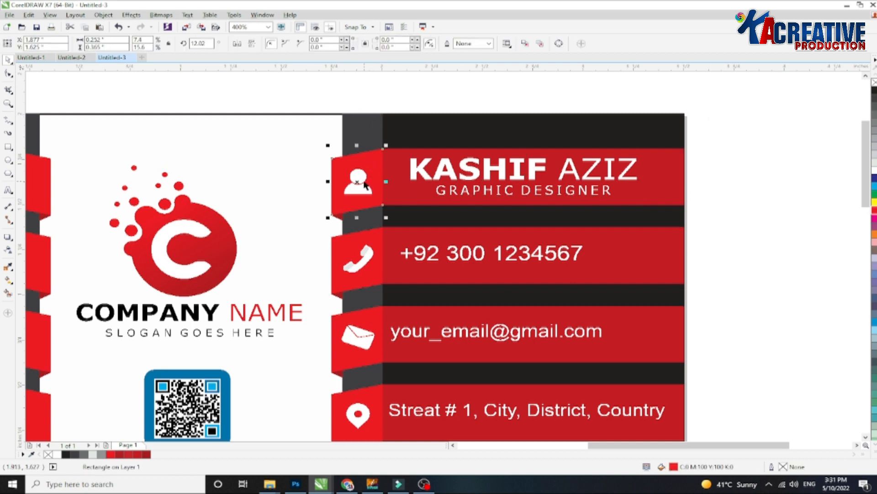
click(365, 184)
drag(326, 108, 379, 202)
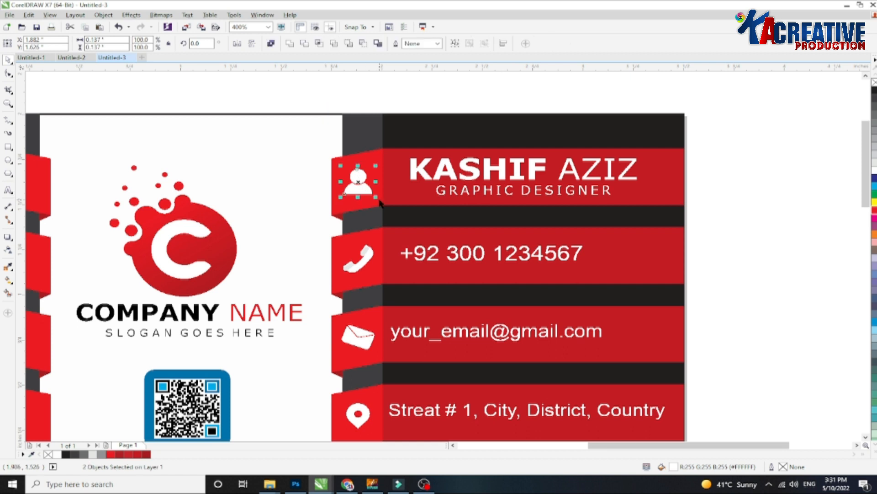
key(ctrl+g)
shift+click(380, 153)
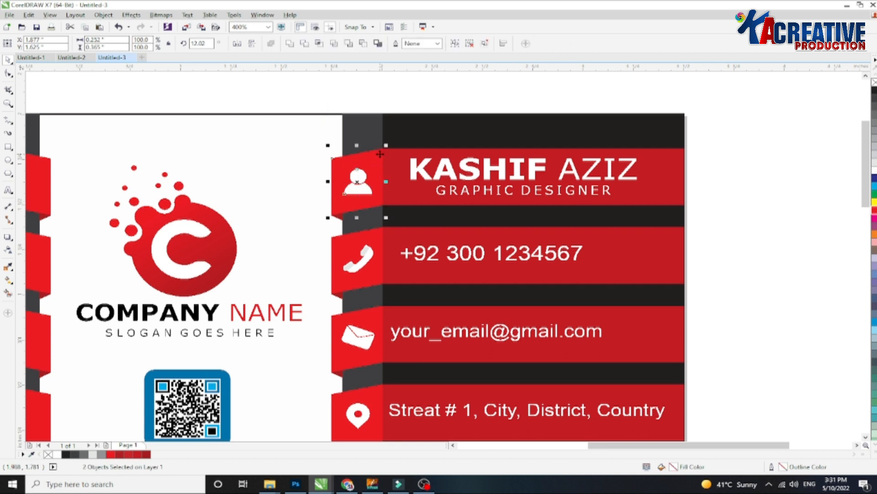
Select the phone, envelope and location icons together with their ribbon folds in turn.
click(366, 273)
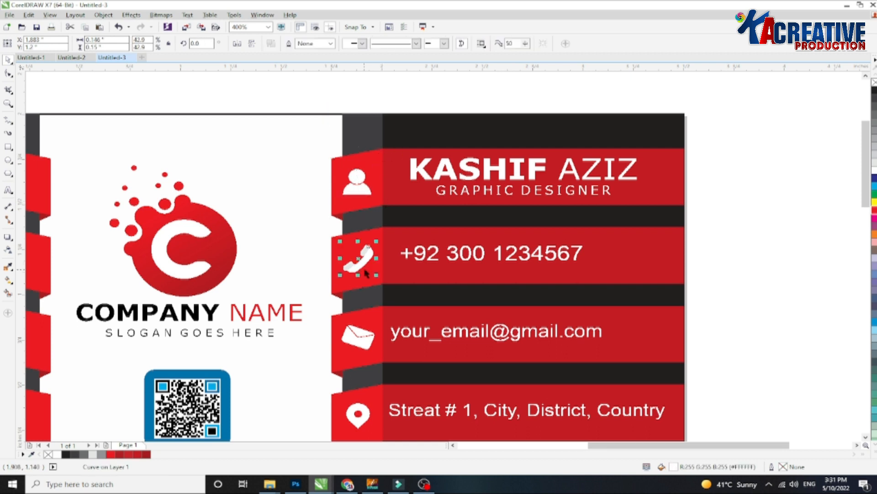
shift+click(378, 230)
click(371, 343)
shift+click(379, 350)
click(362, 414)
shift+click(381, 390)
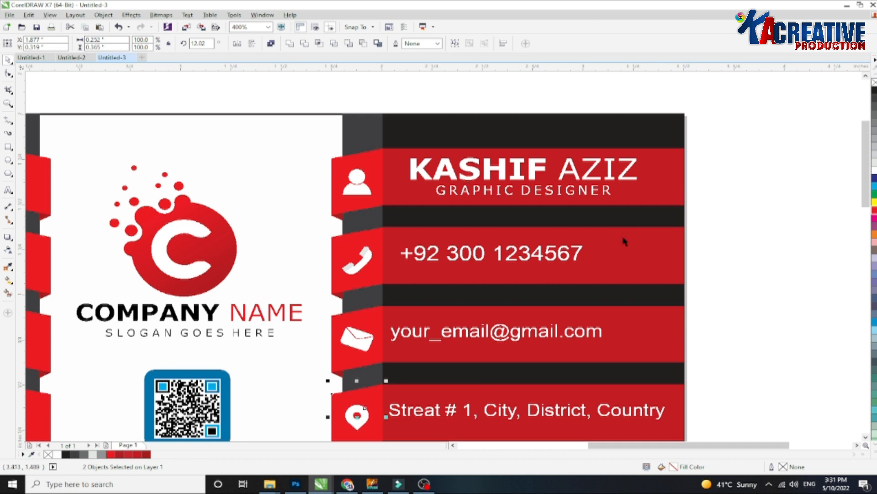
Center the phone number text on its red ribbon band.
click(551, 256)
shift+click(628, 246)
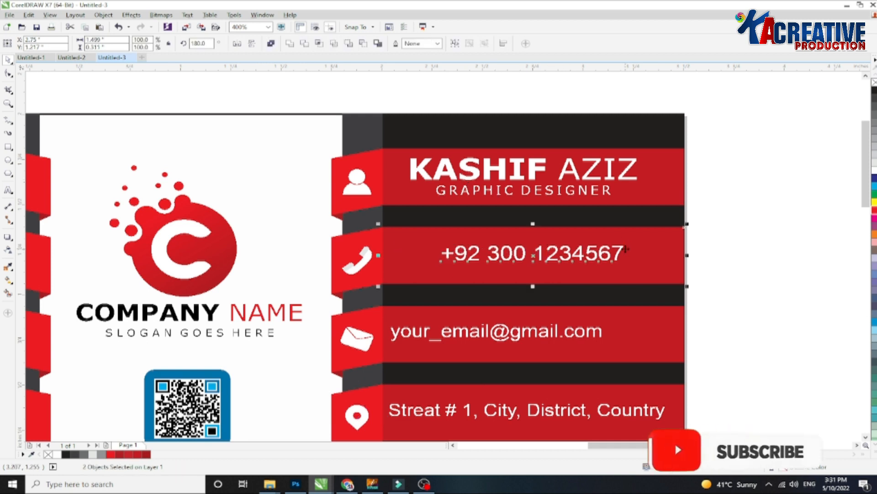